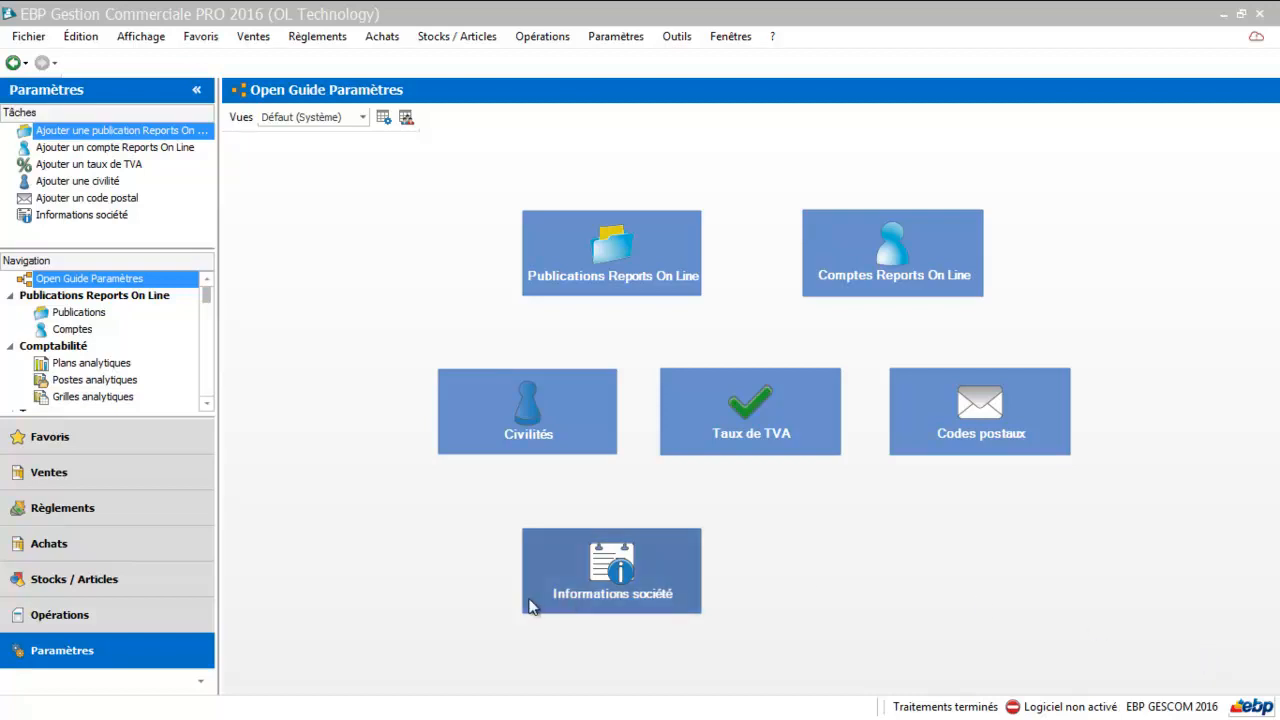
Step: Open the company information and check the available features, including Gestion de l'analytique, and validate
click(619, 590)
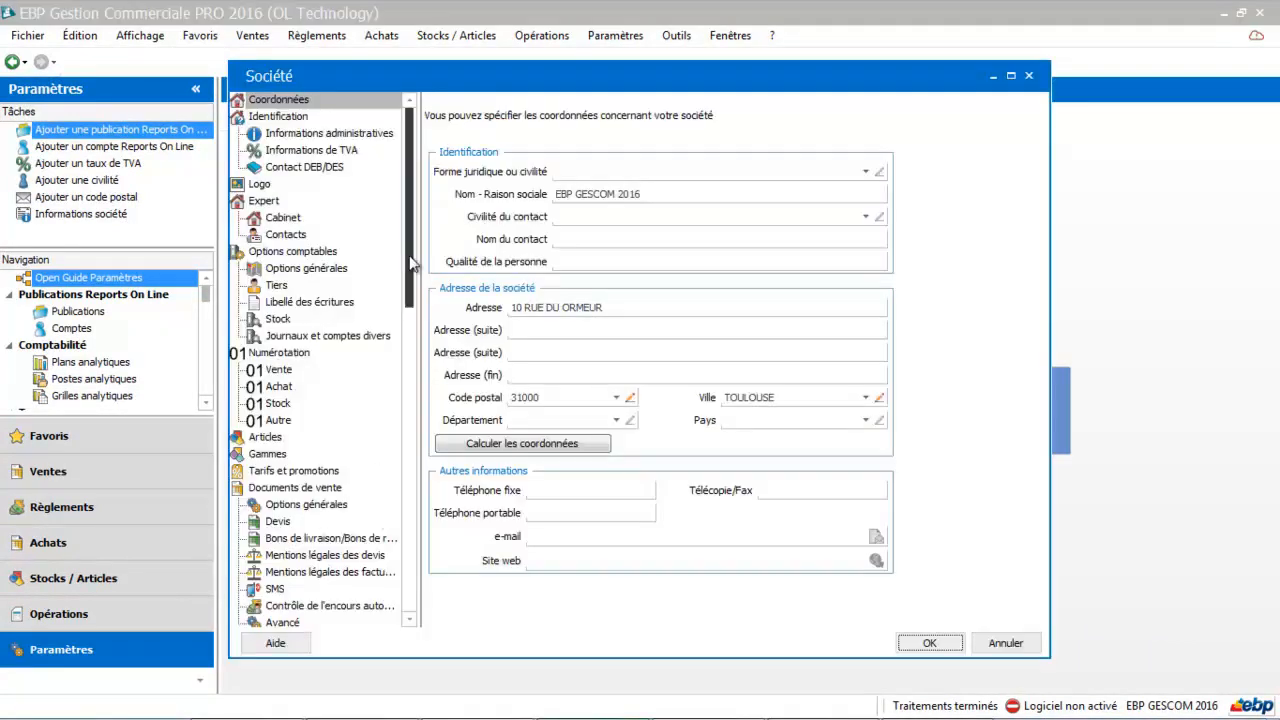
drag(412, 262, 431, 396)
drag(431, 396, 431, 422)
click(308, 522)
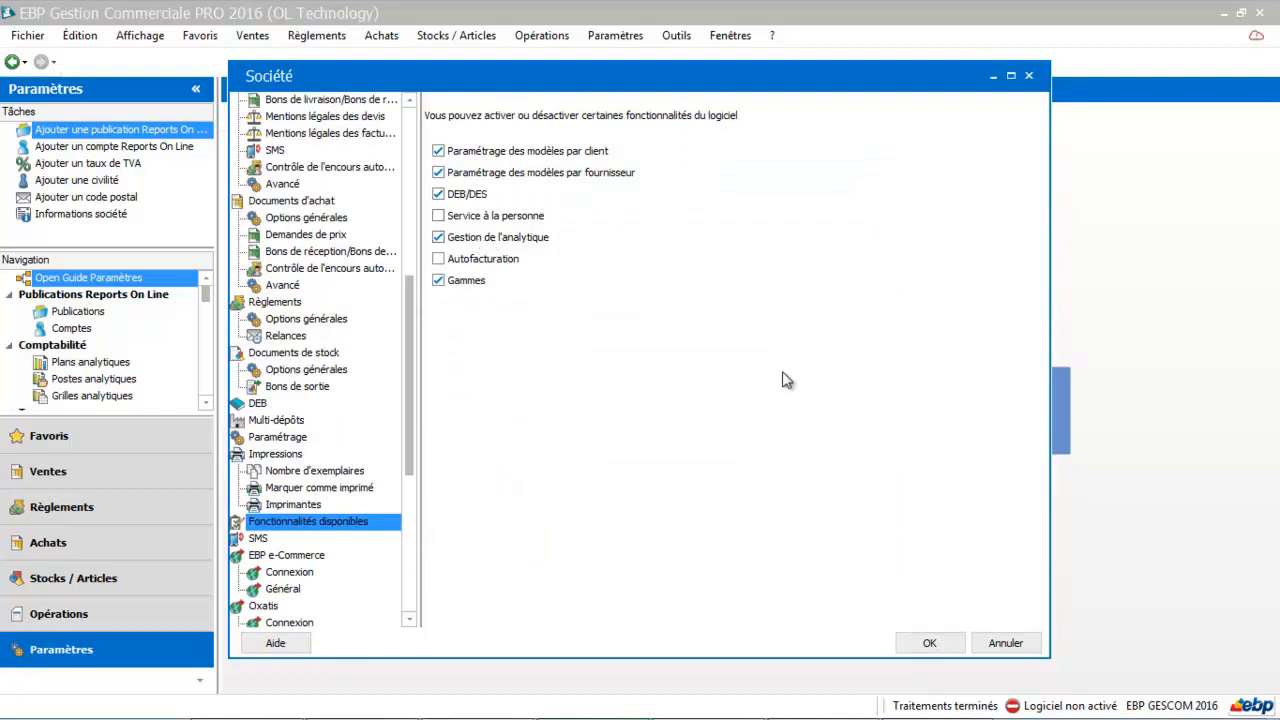
click(930, 645)
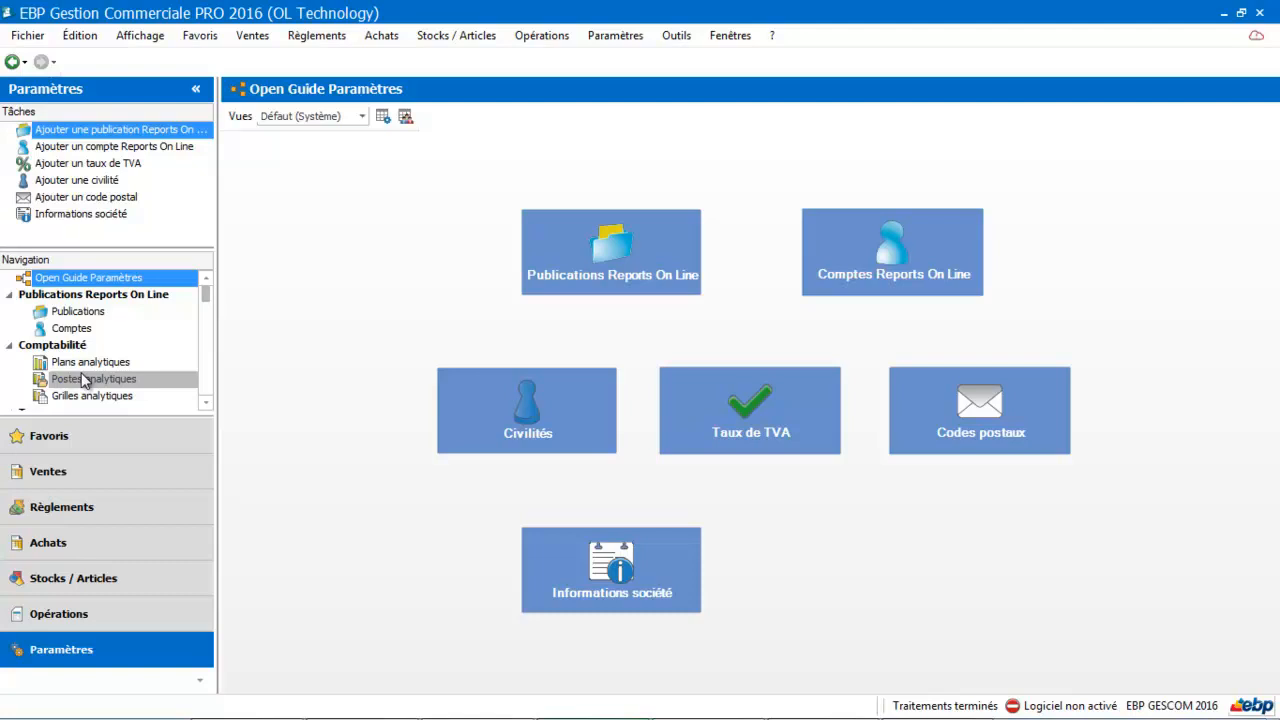
Step: View the blank form for a new analytic plan and the list of analytic posts, and return to the plans list
click(88, 362)
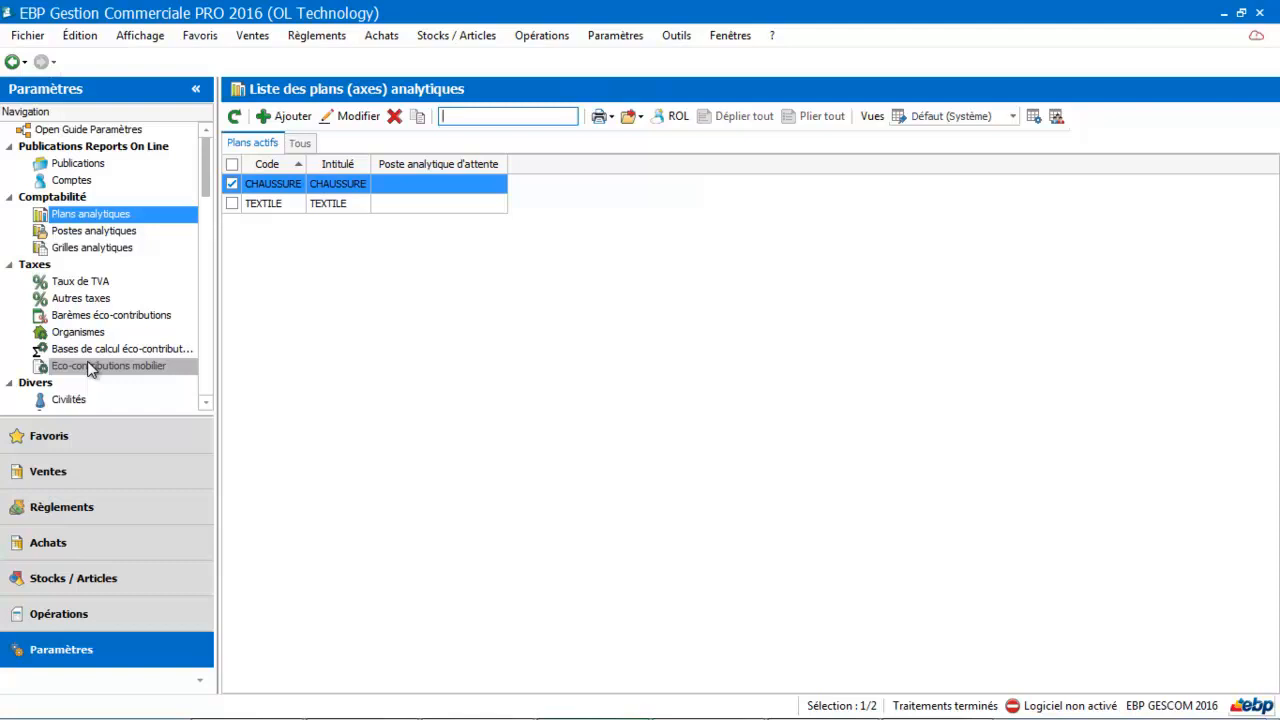
click(294, 119)
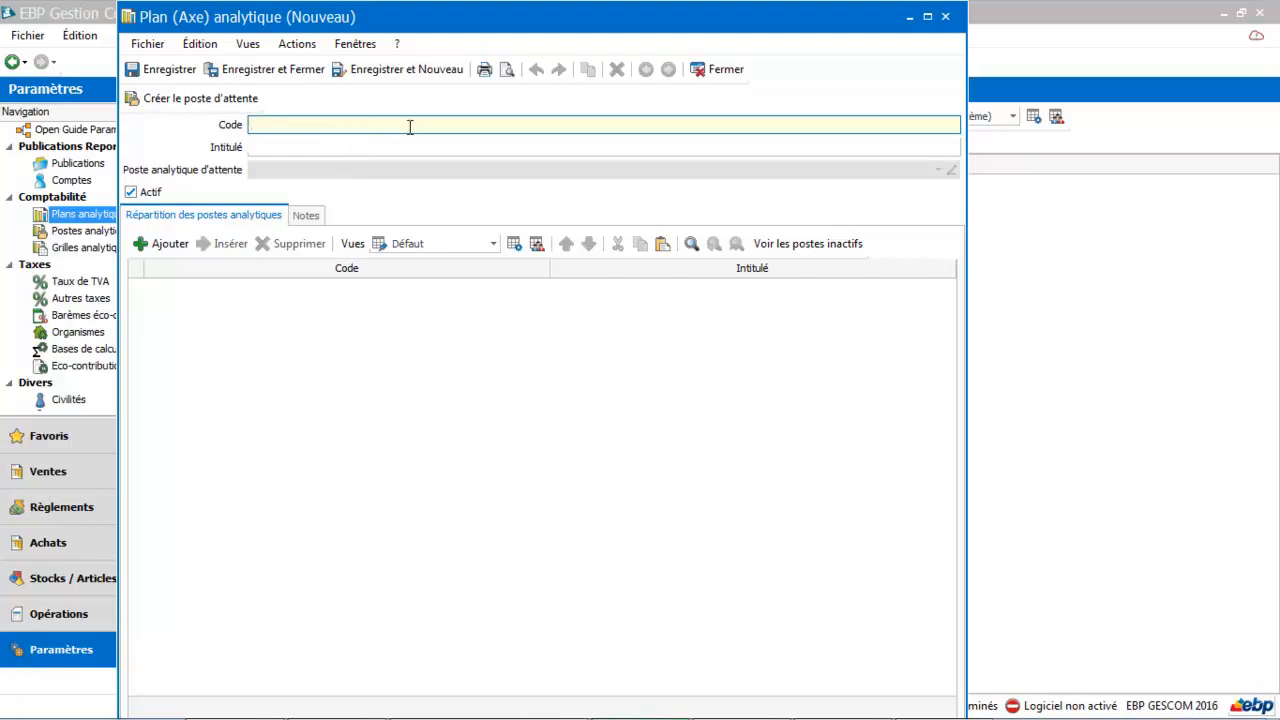
click(713, 70)
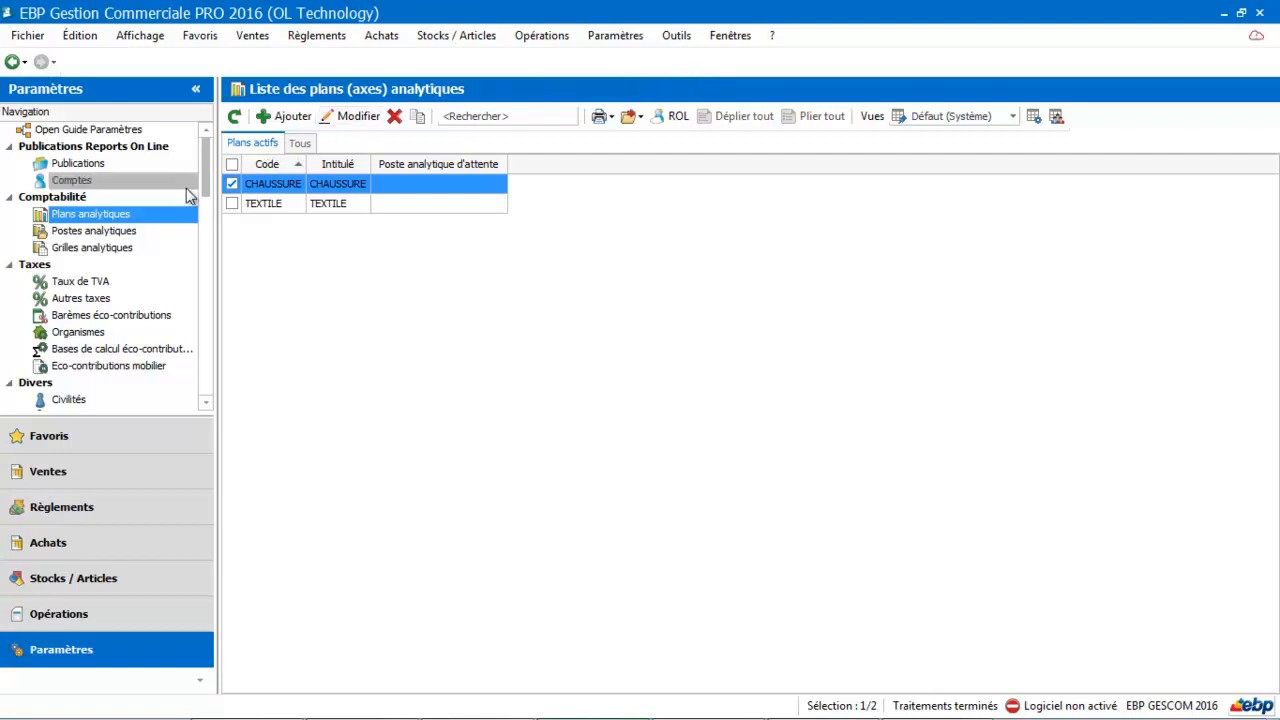
click(130, 229)
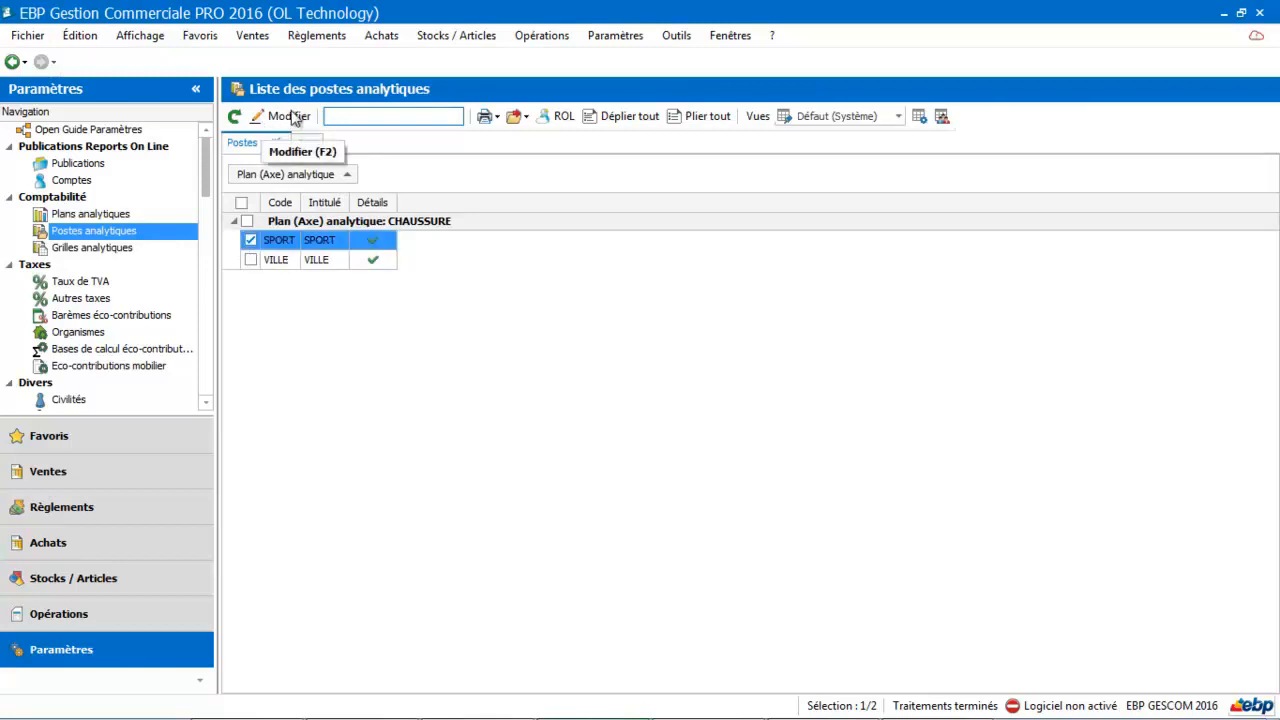
click(110, 216)
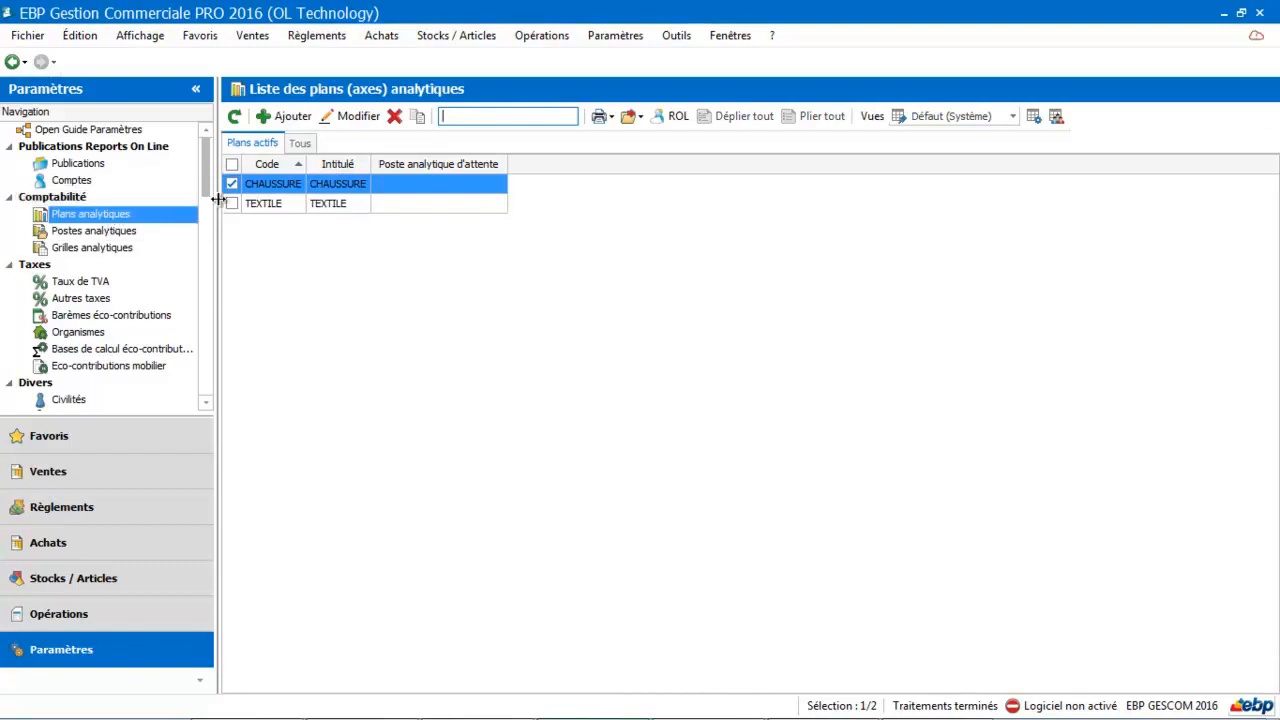
Step: Start a new analytic post line in the CHAUSSURE plan and close the plan without saving
double_click(272, 190)
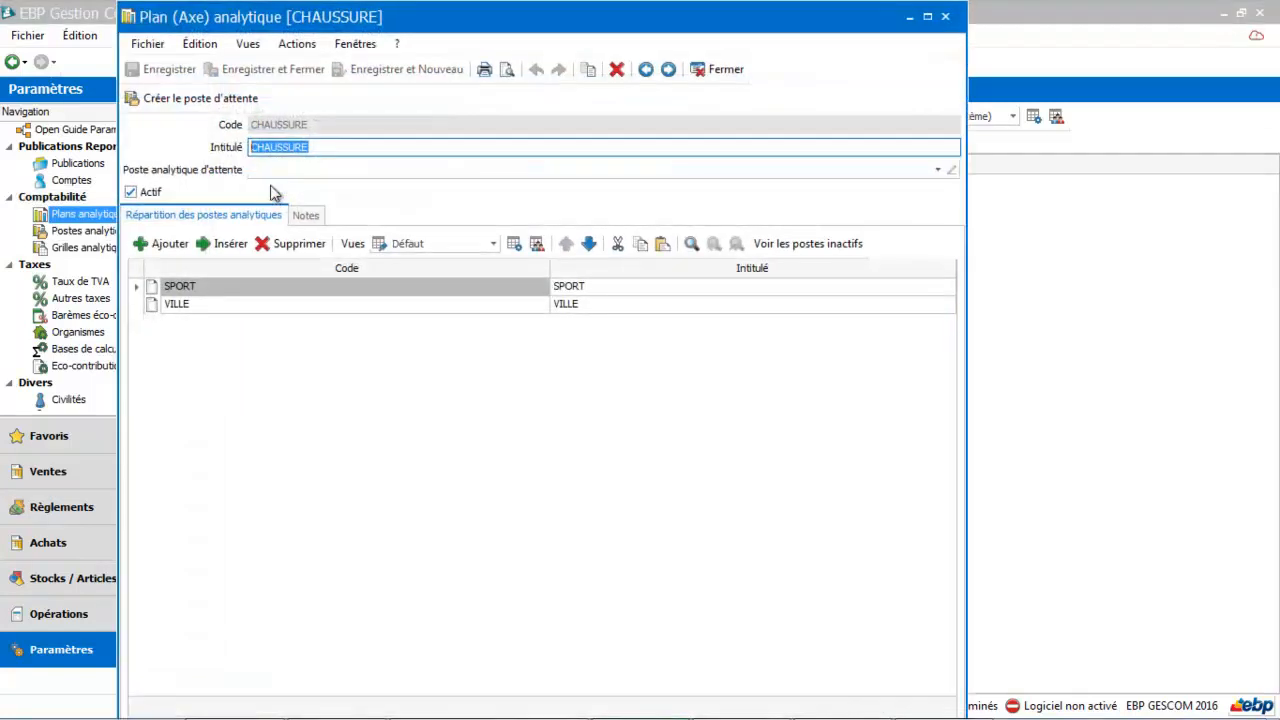
click(160, 245)
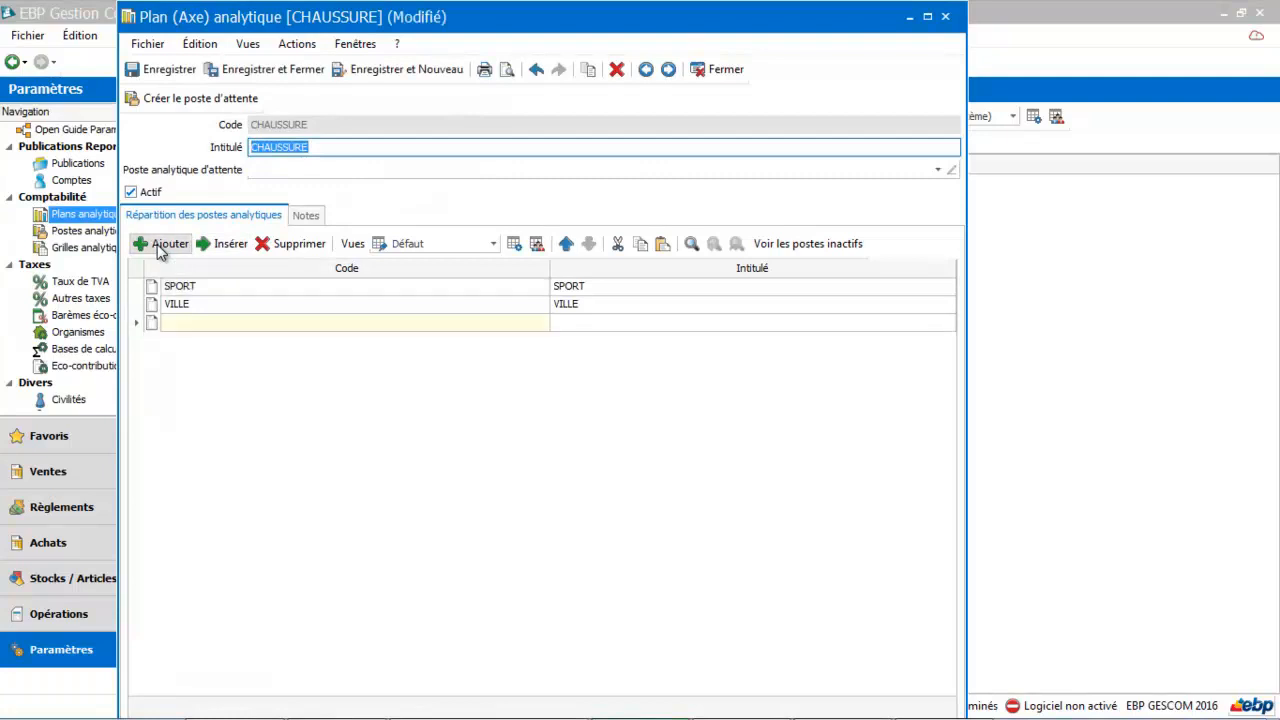
click(200, 326)
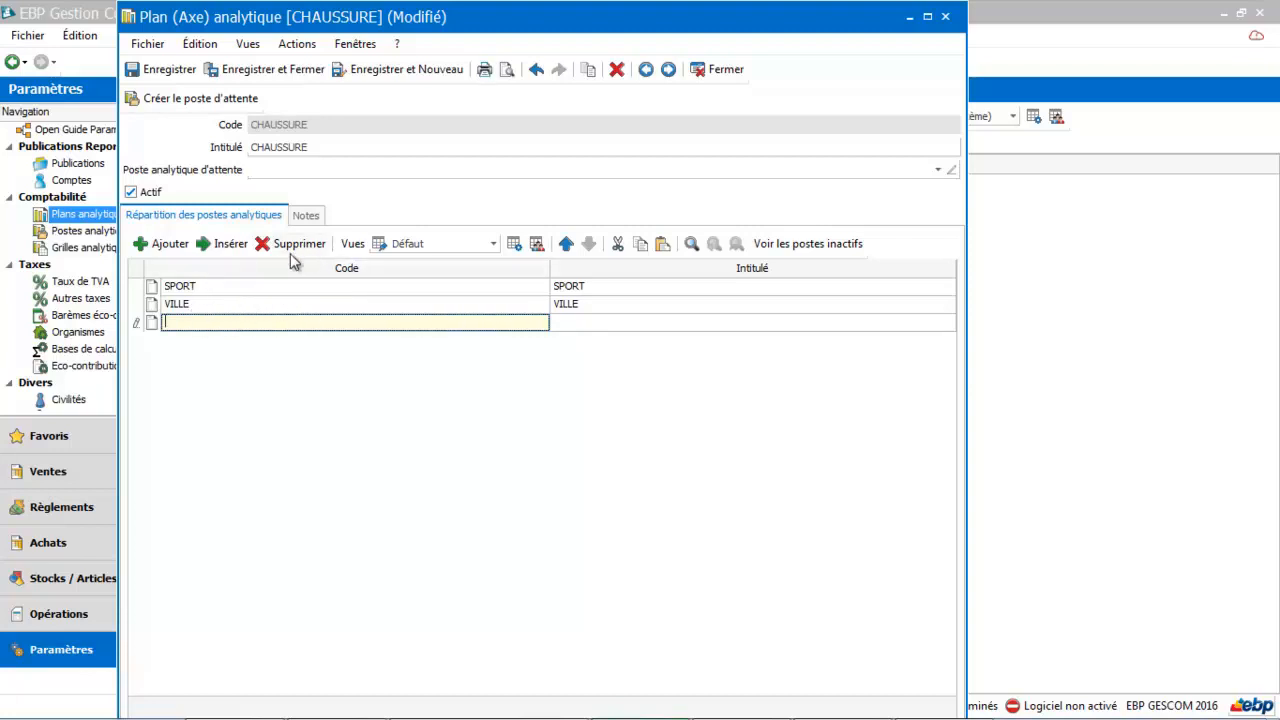
click(730, 75)
click(724, 397)
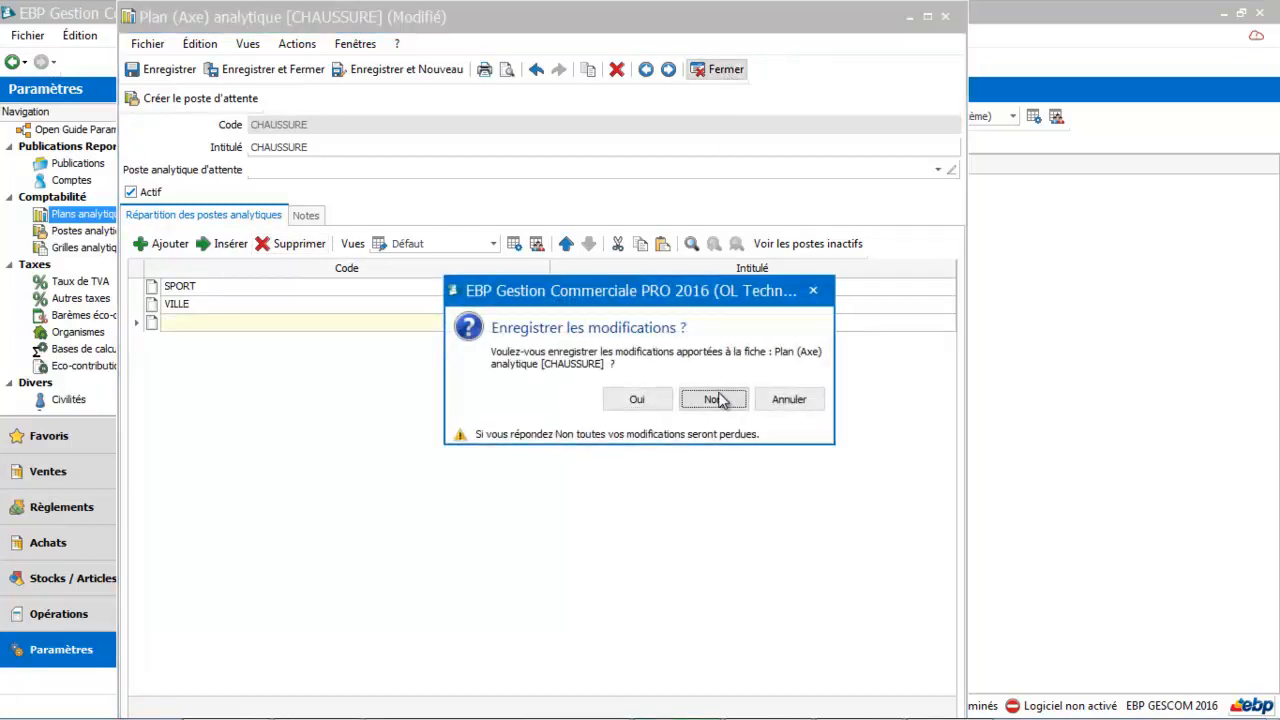
Step: View the SPORT post's record from the list of analytic posts and close it
click(117, 232)
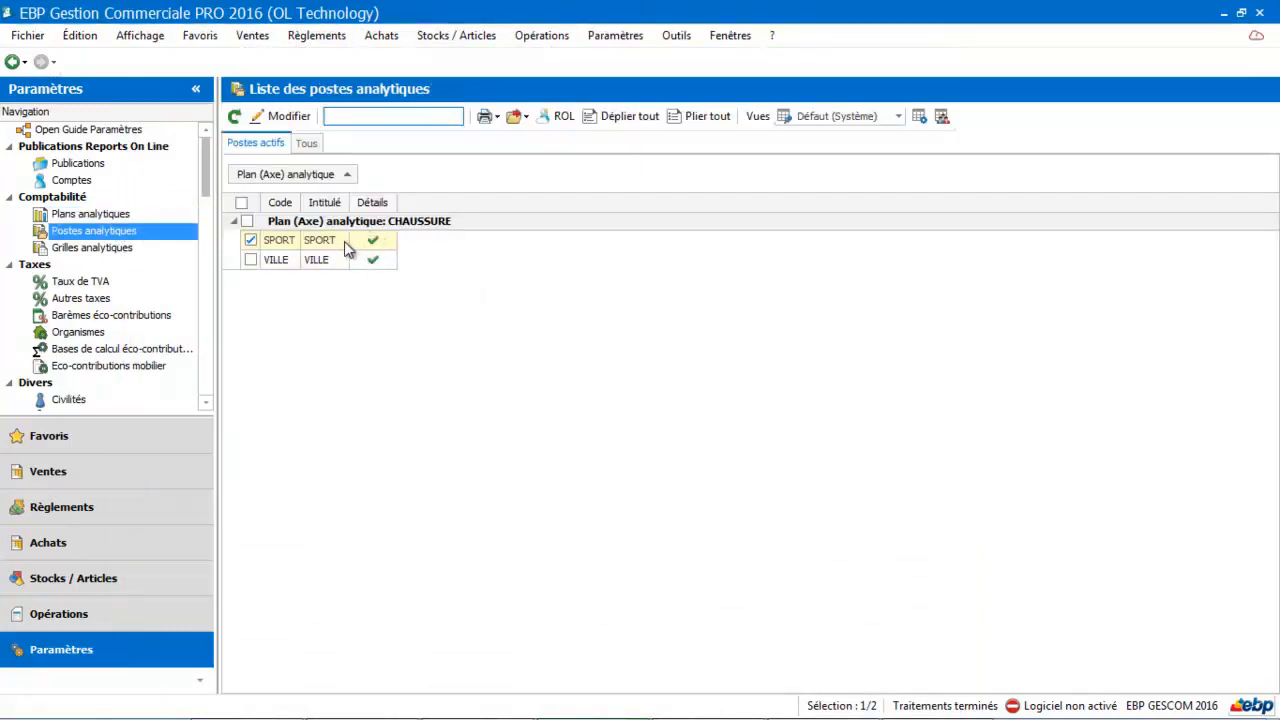
double_click(343, 242)
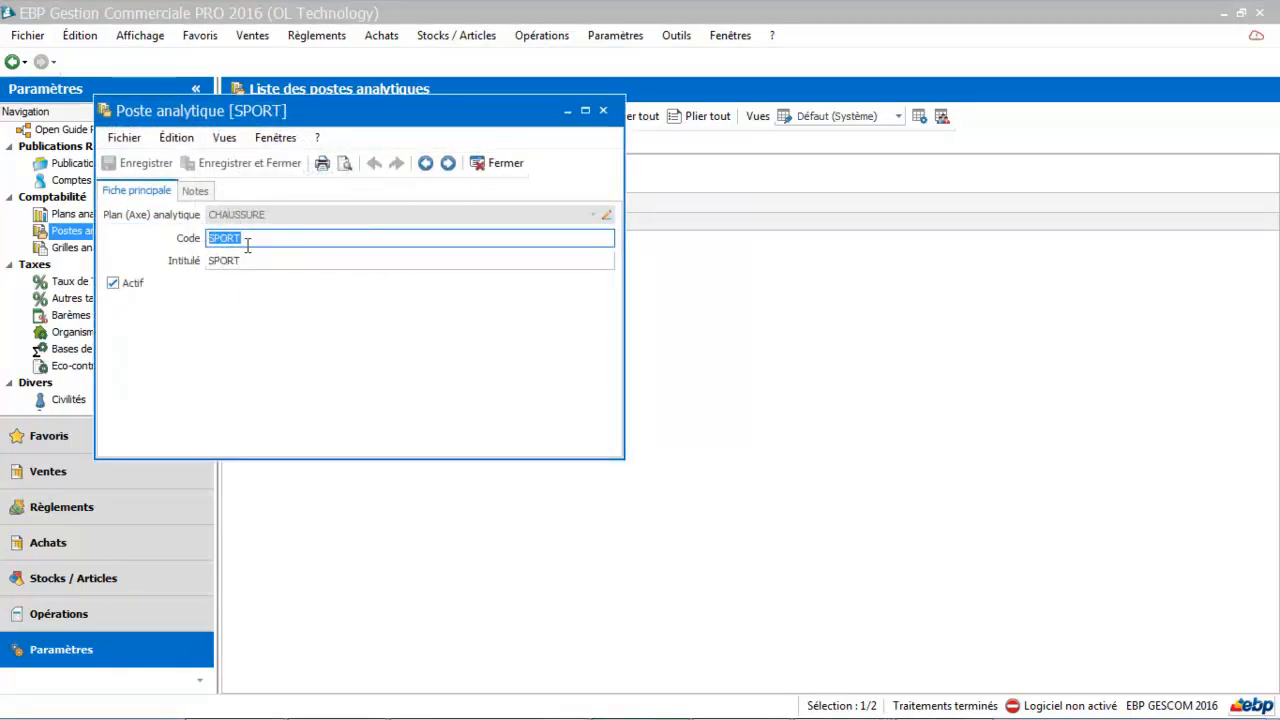
click(495, 163)
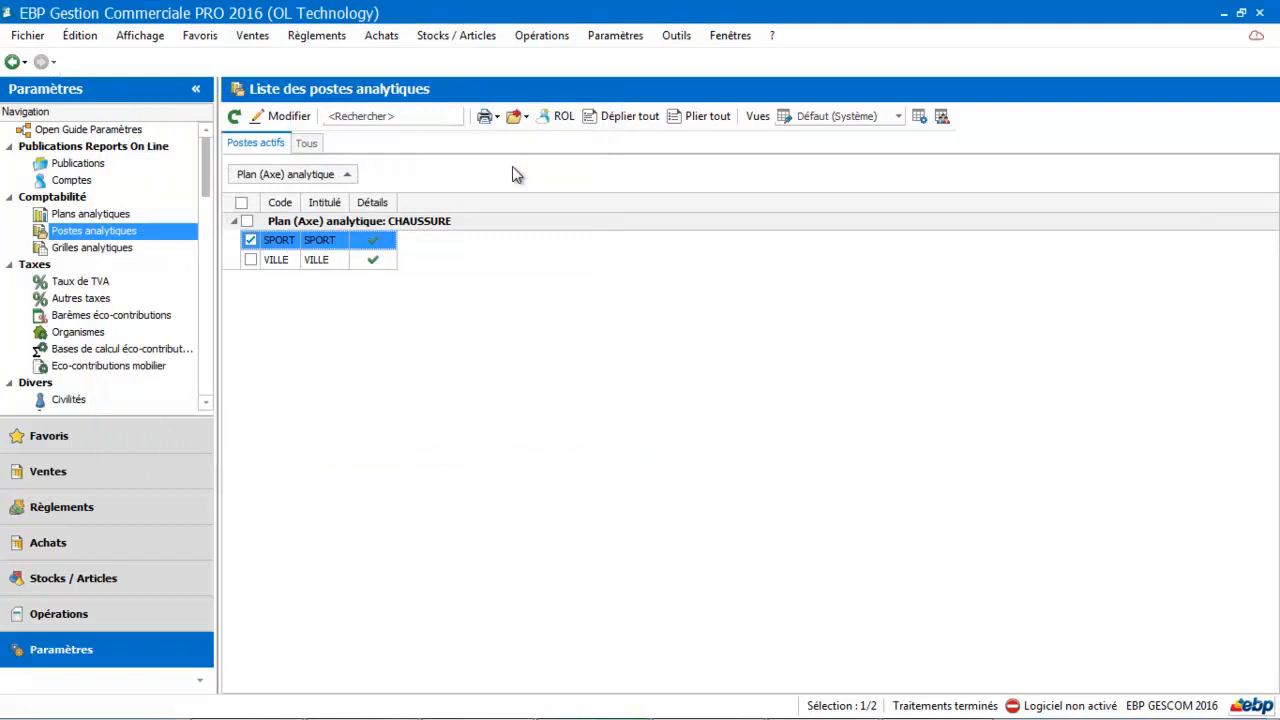
click(164, 234)
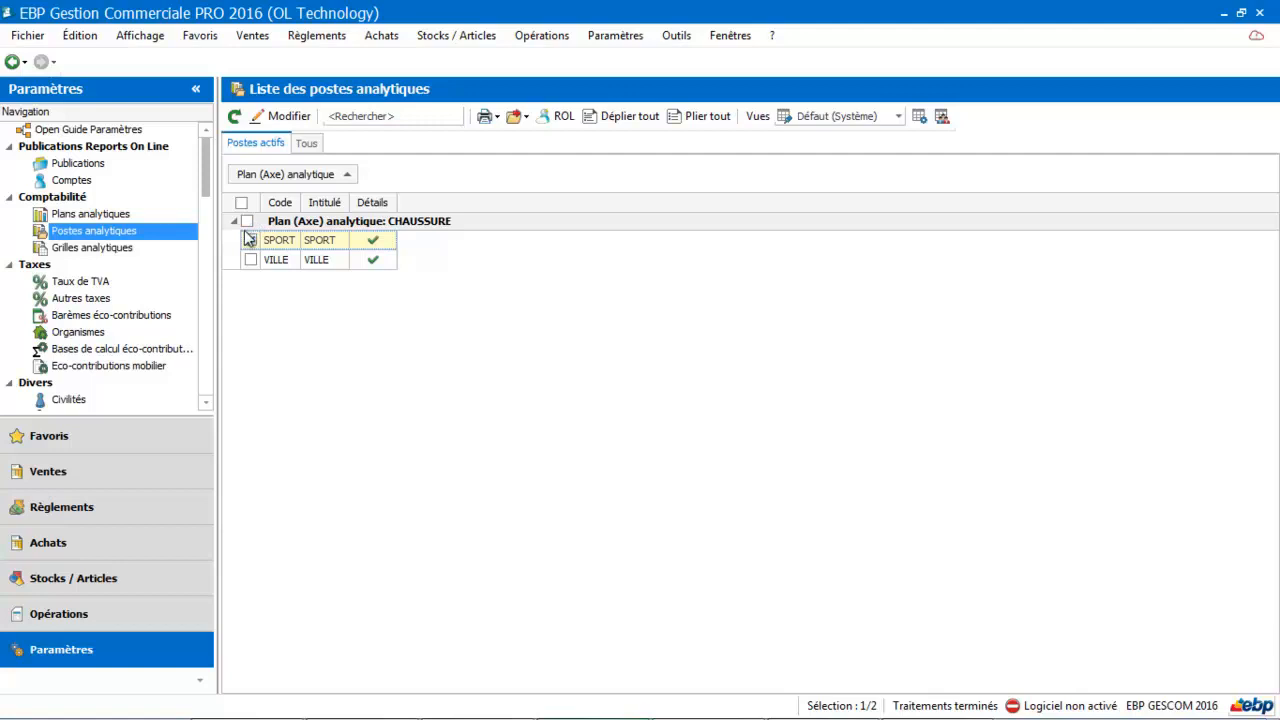
click(284, 246)
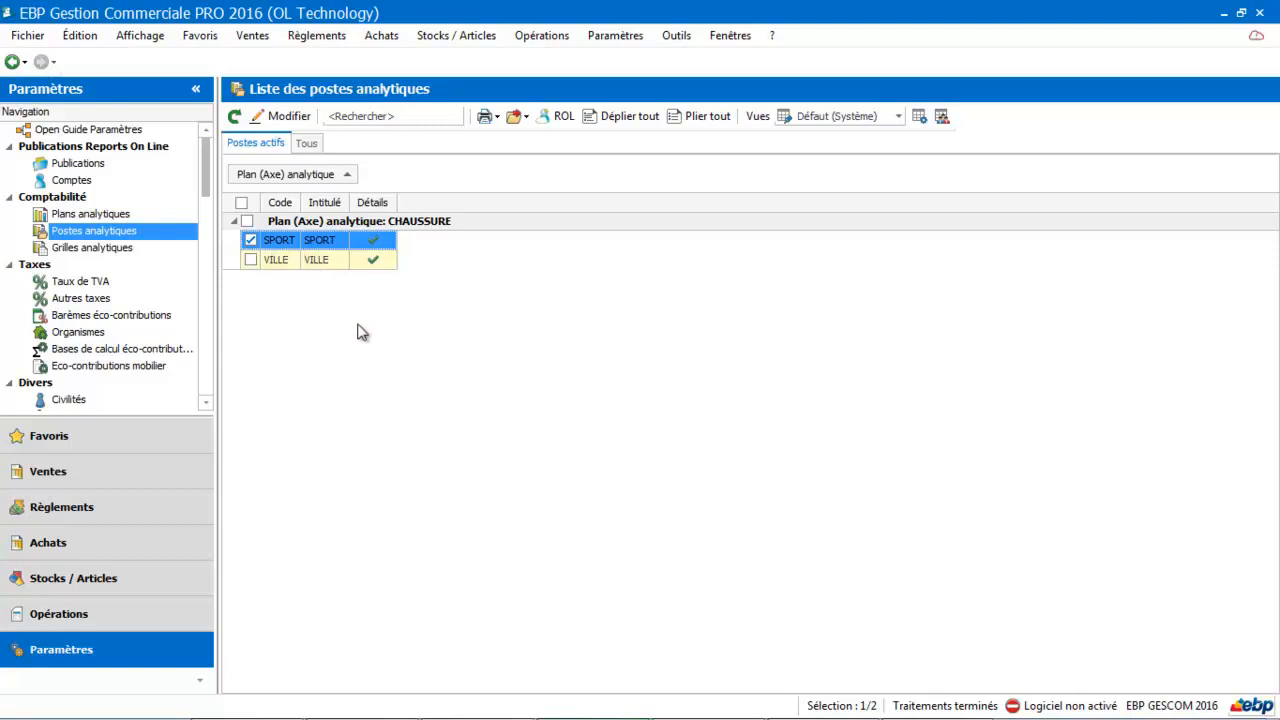
Step: Examine the CHAUSVILLE analytic grid's distribution and its selectable posts, and close the grid
click(126, 250)
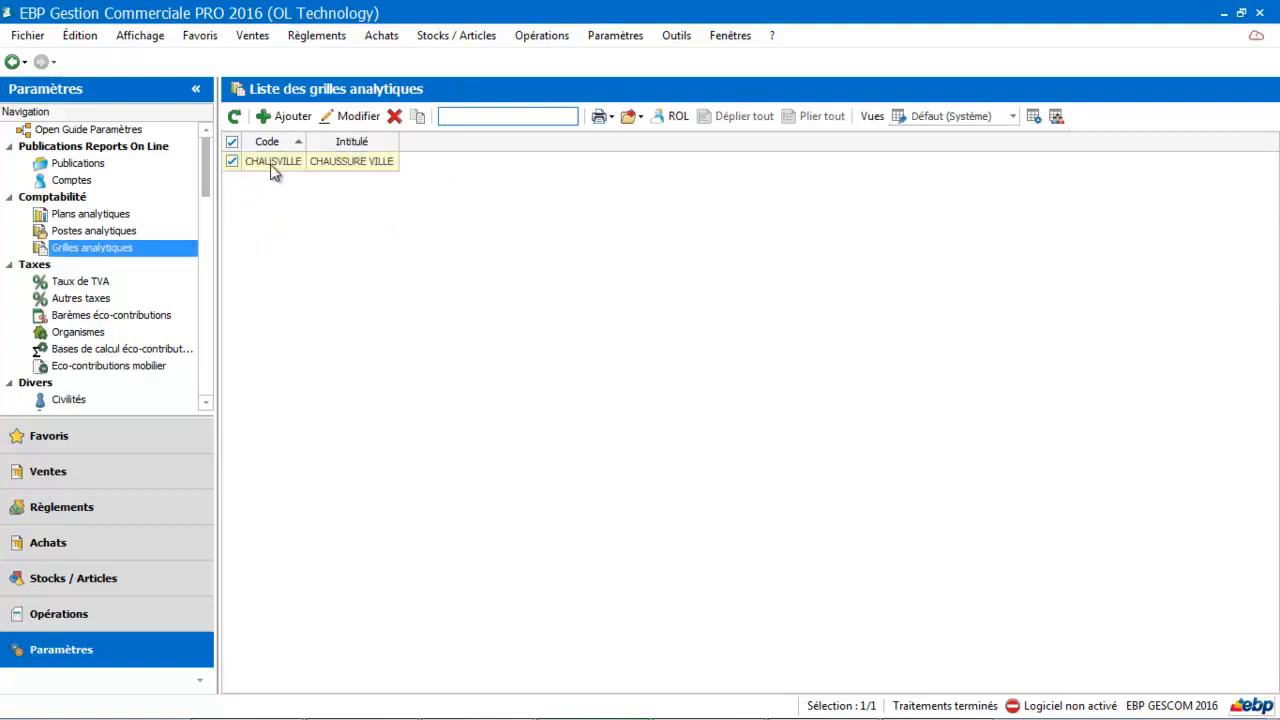
double_click(285, 164)
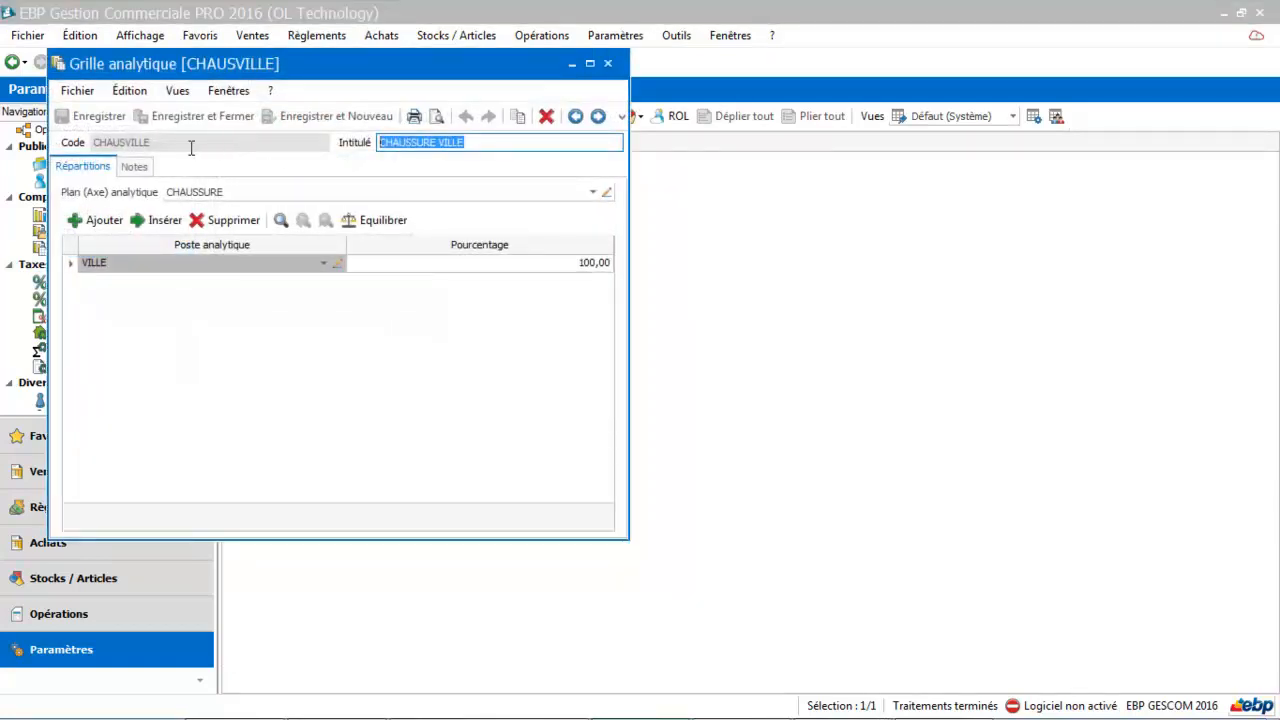
click(194, 262)
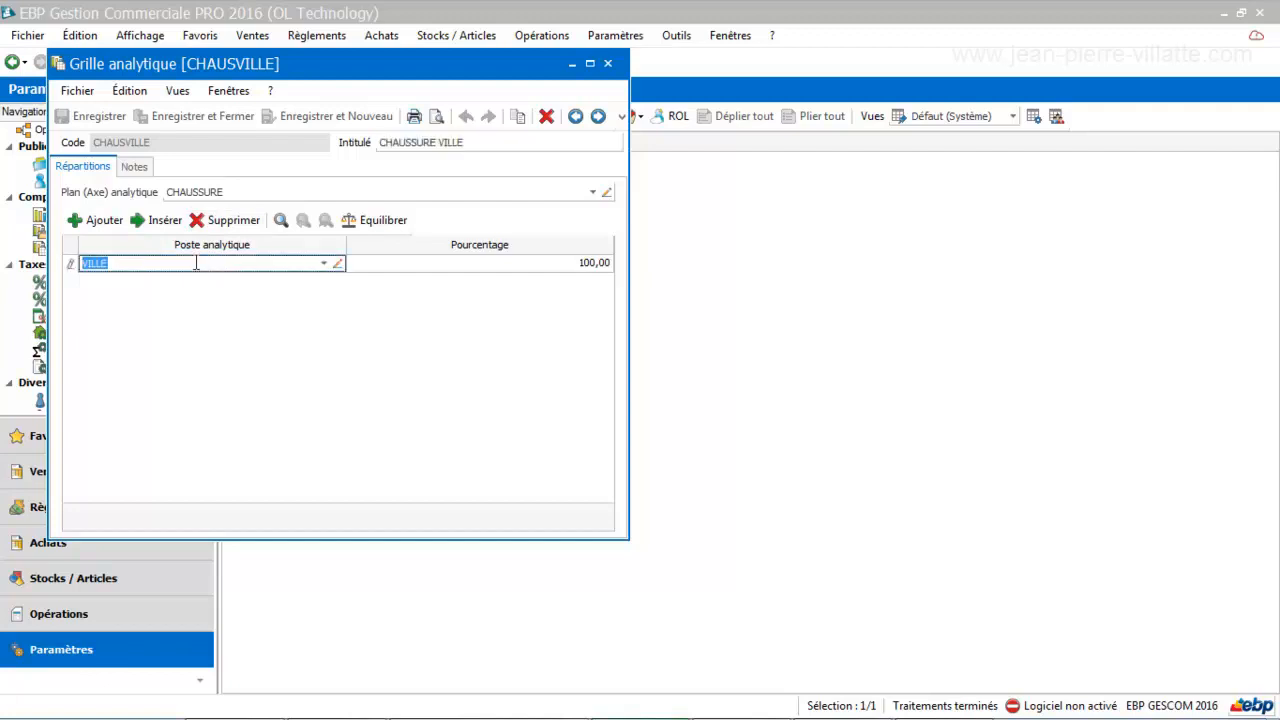
click(325, 263)
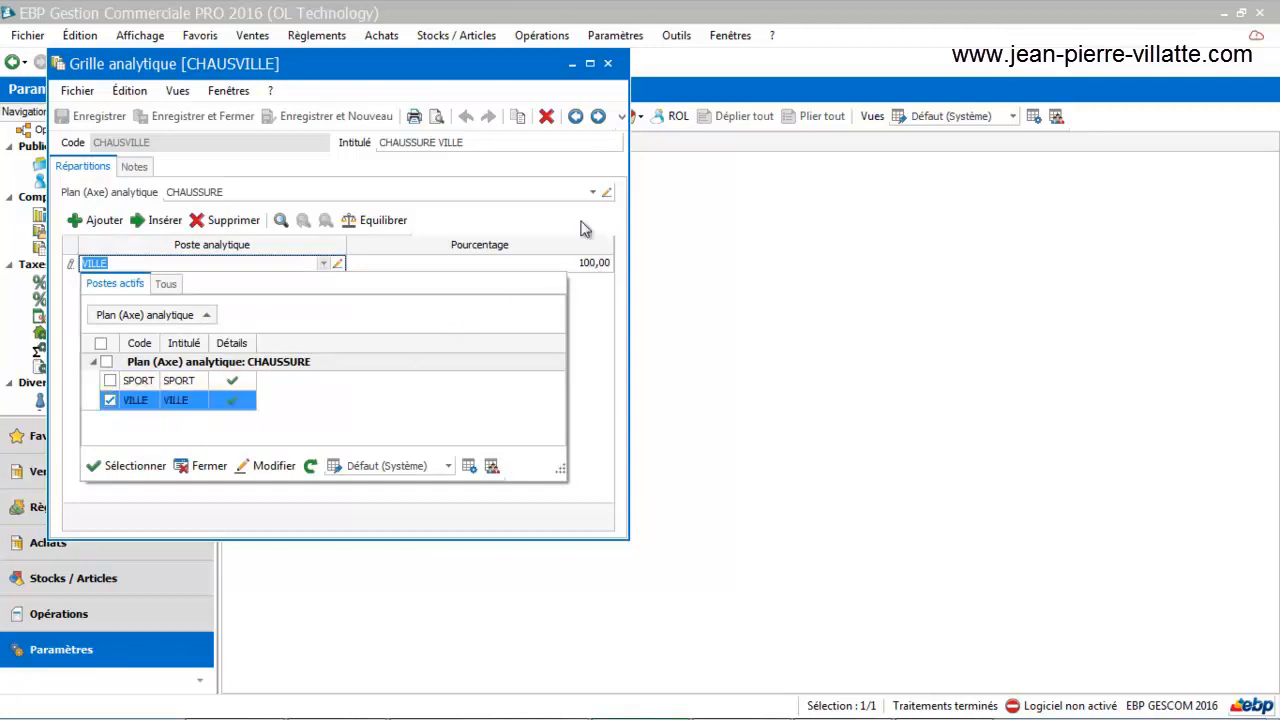
click(607, 63)
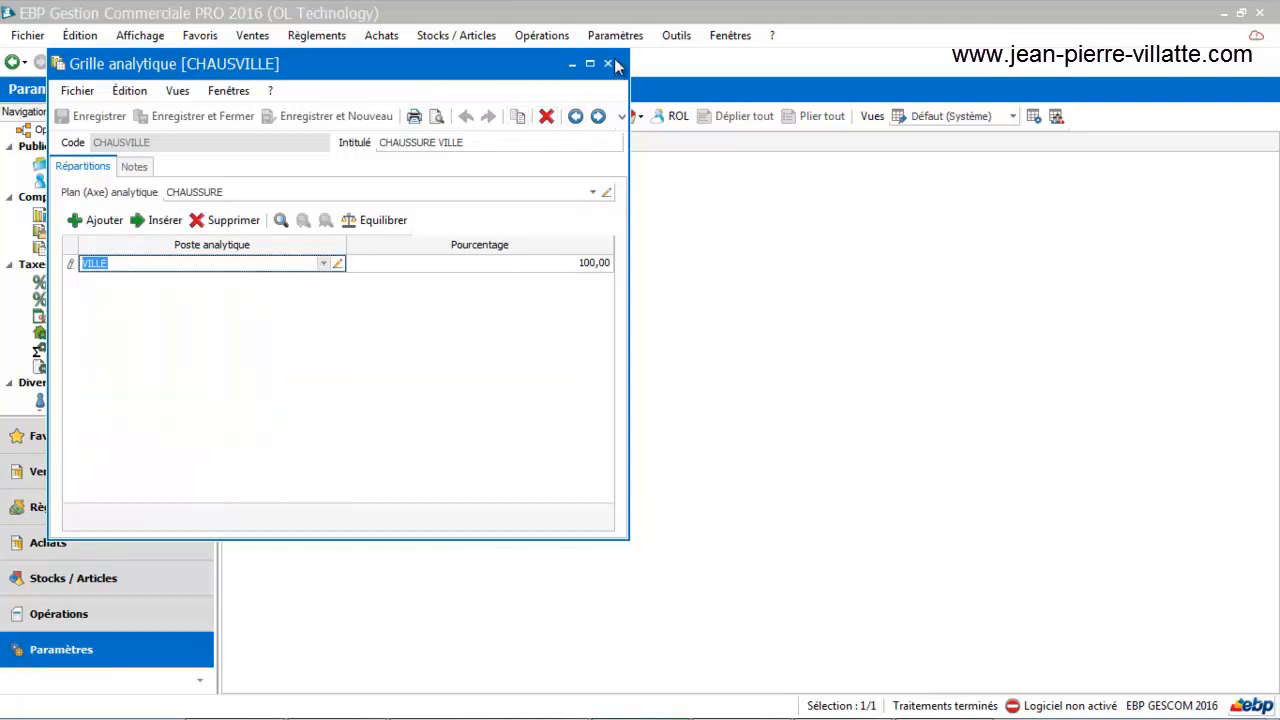
Step: Create a new analytic grid with code CHAUSSVILLE, title "chuassure ville" and analytic plan CHAUSSURE
click(279, 118)
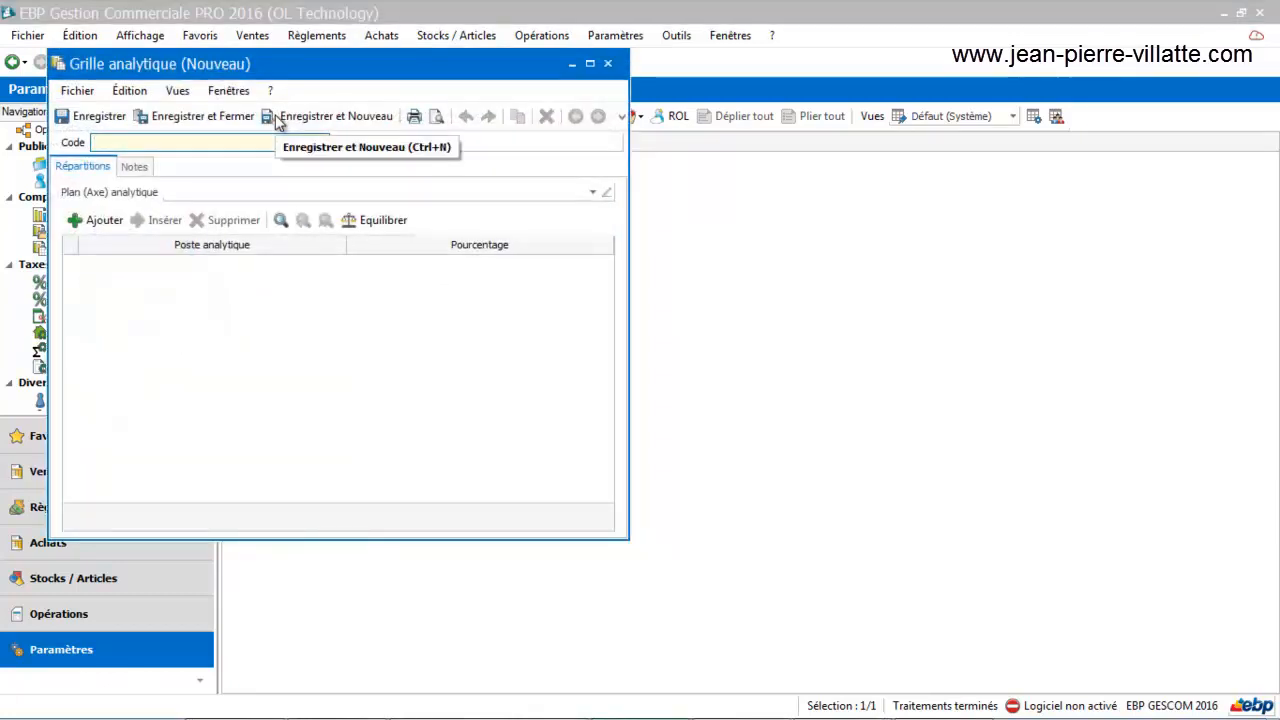
text(CHAUSSVILLE)
key(Tab)
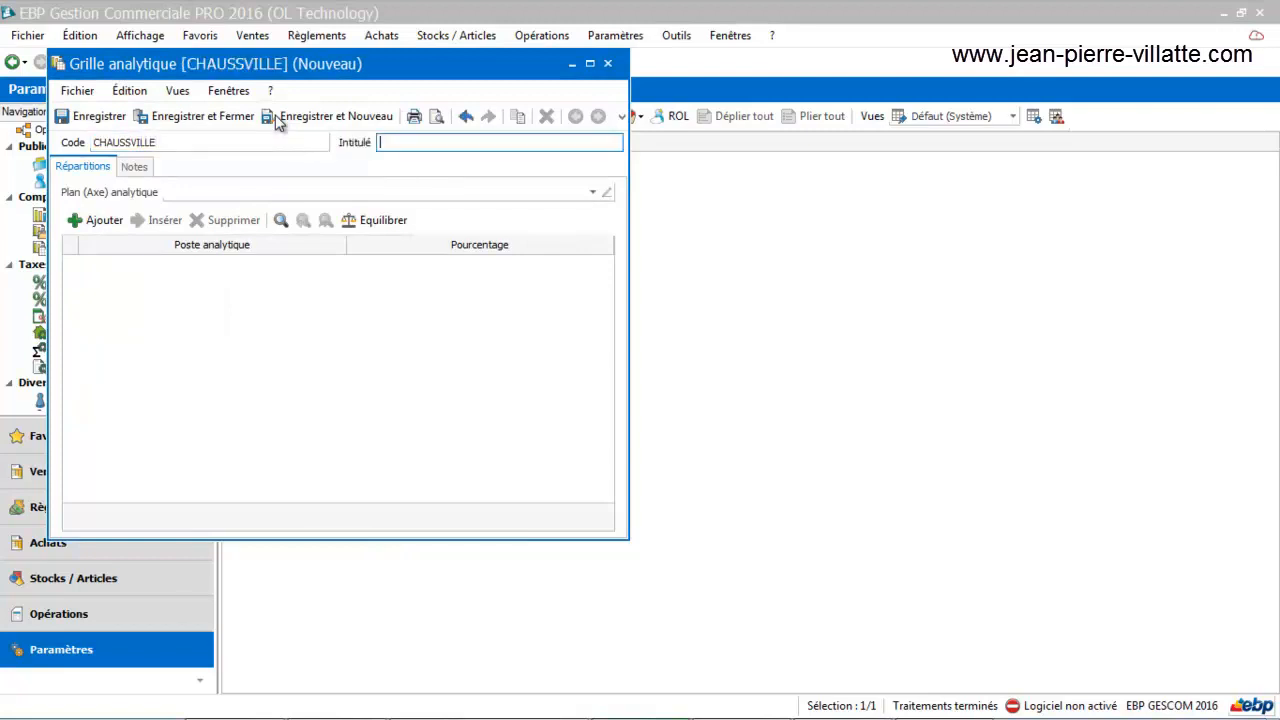
text(chuassure ville)
key(Tab)
click(206, 190)
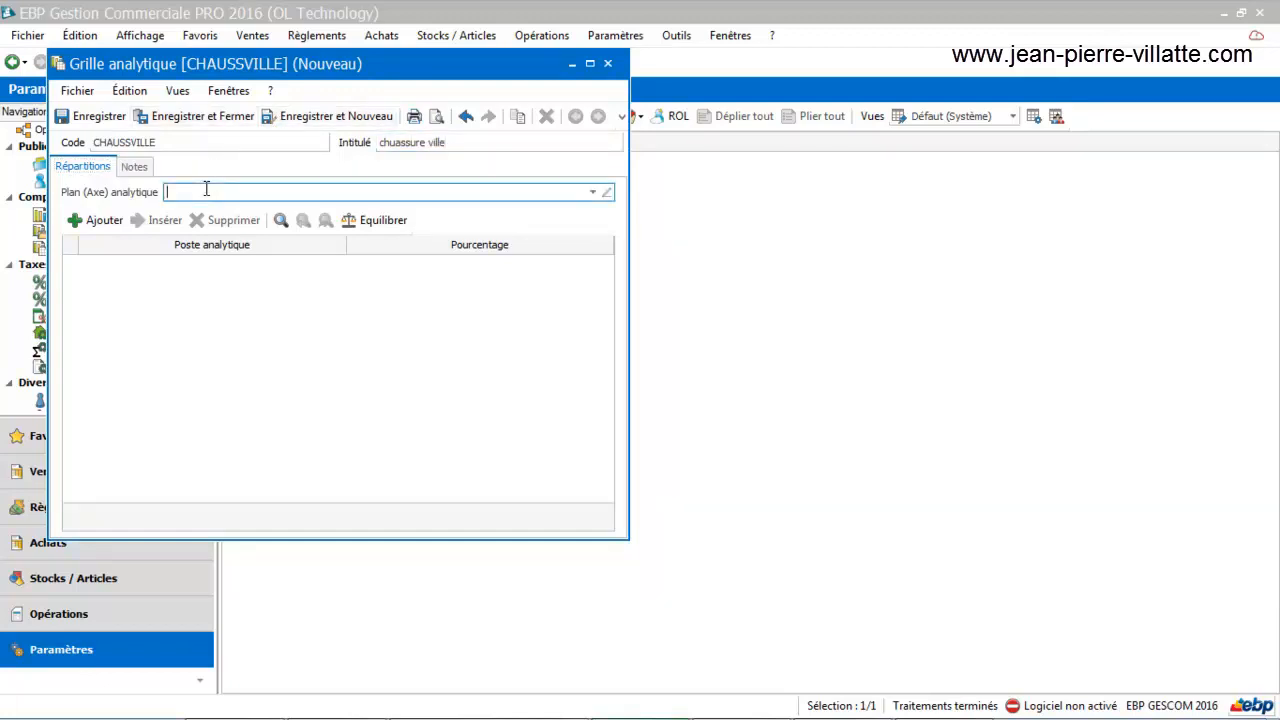
click(591, 193)
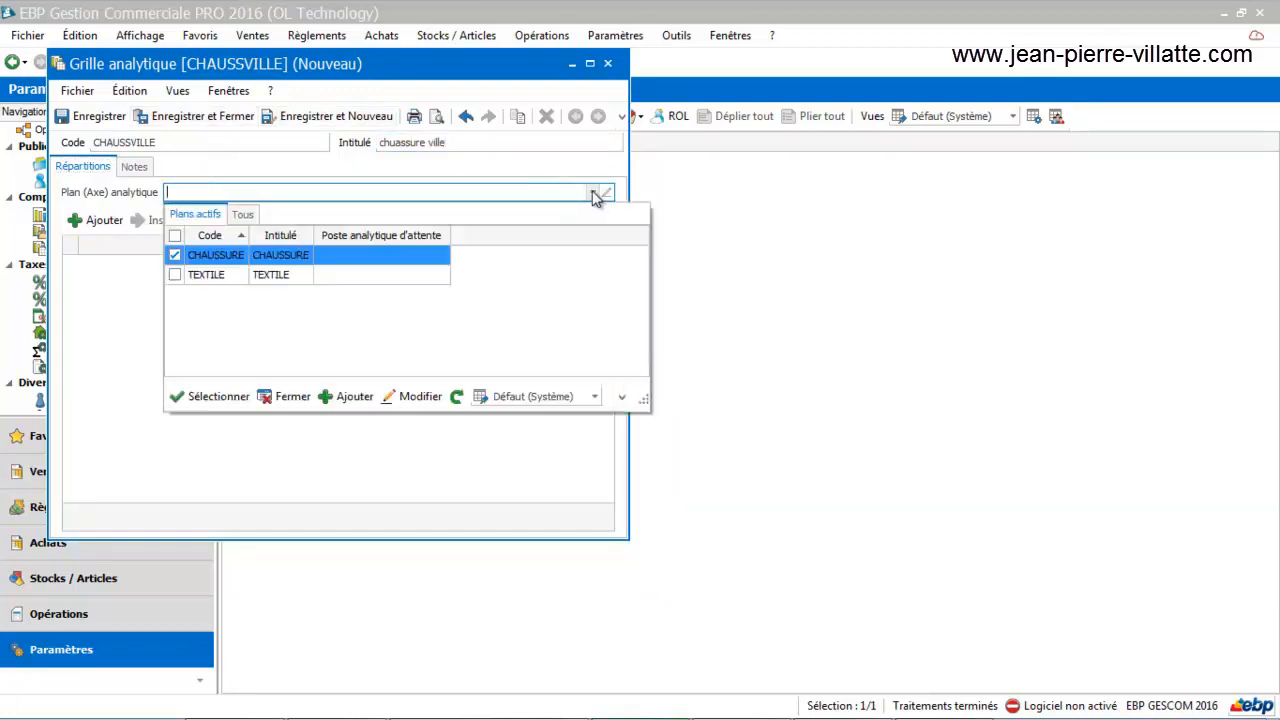
double_click(392, 260)
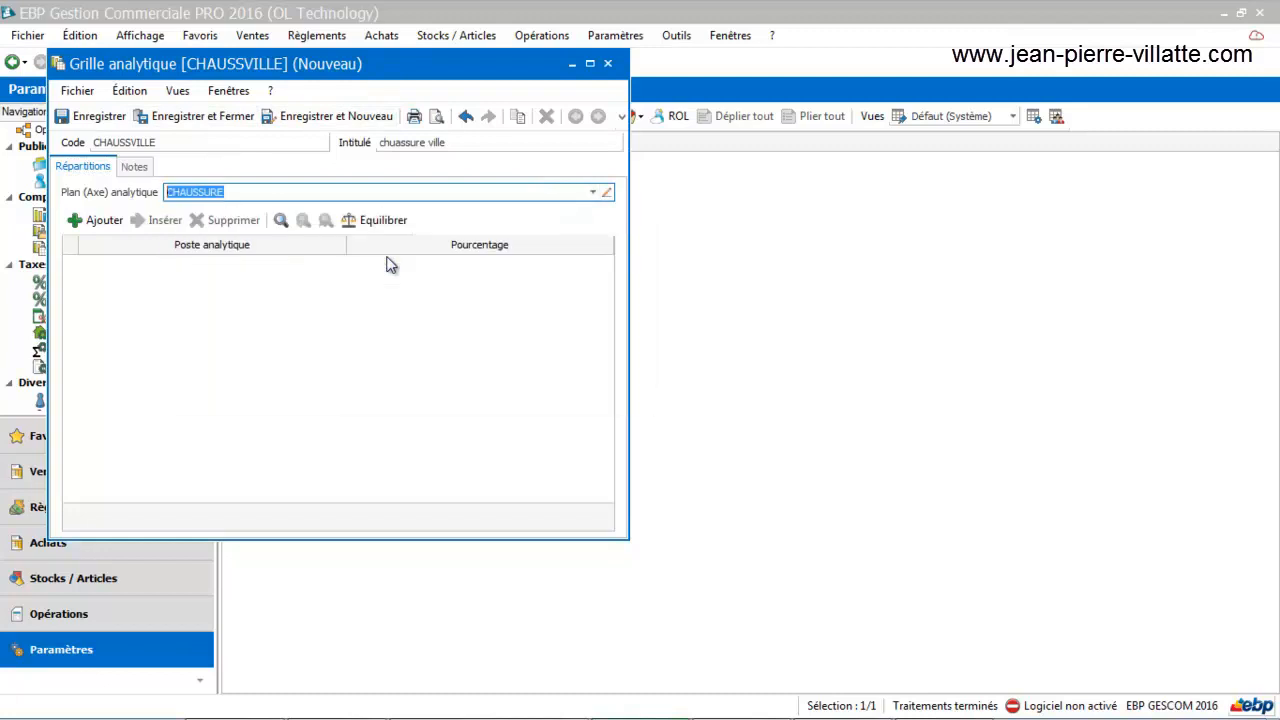
Step: Add the VILLE analytic post to the grid with a percentage of 100, and save and close the grid
click(108, 221)
click(325, 263)
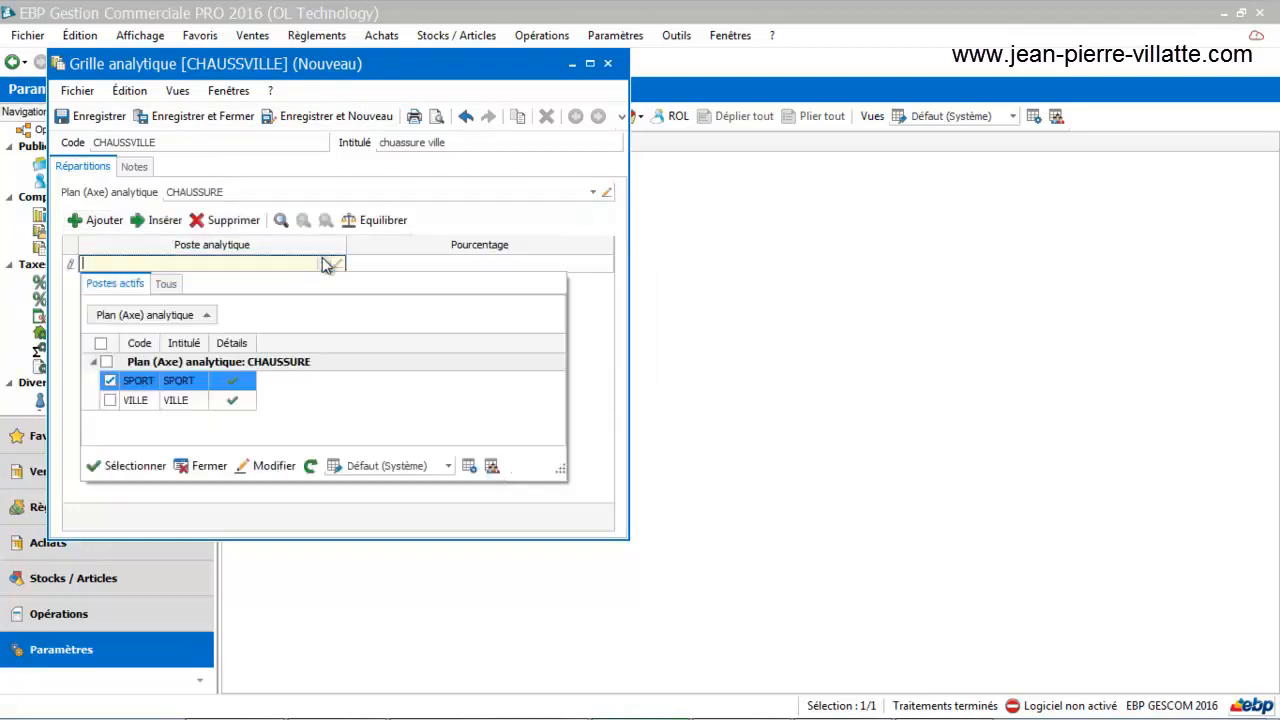
double_click(187, 404)
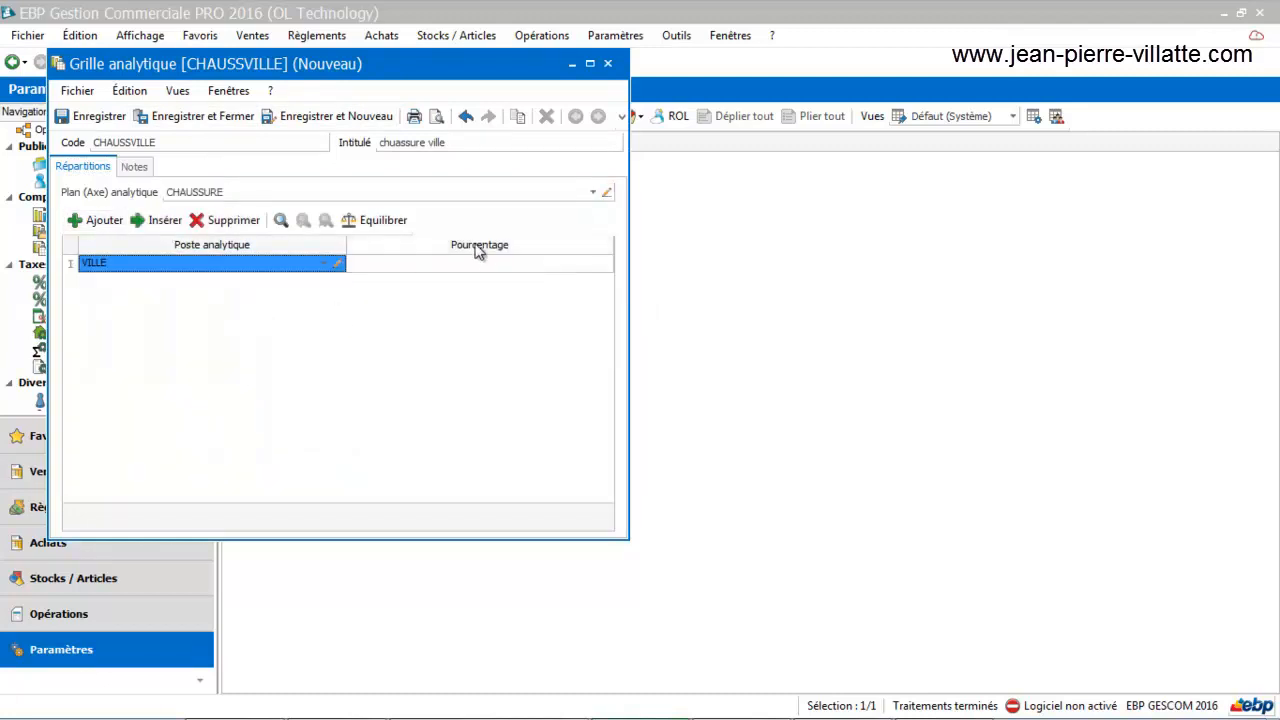
click(528, 263)
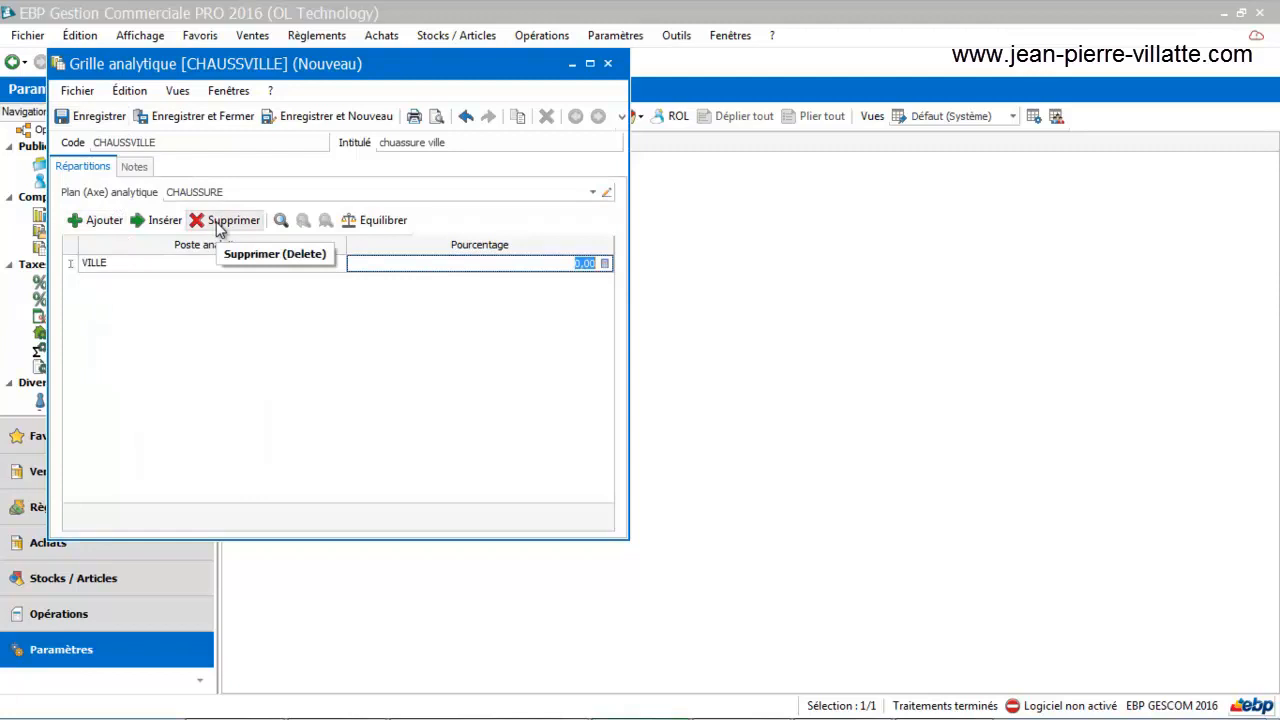
text(100)
click(226, 116)
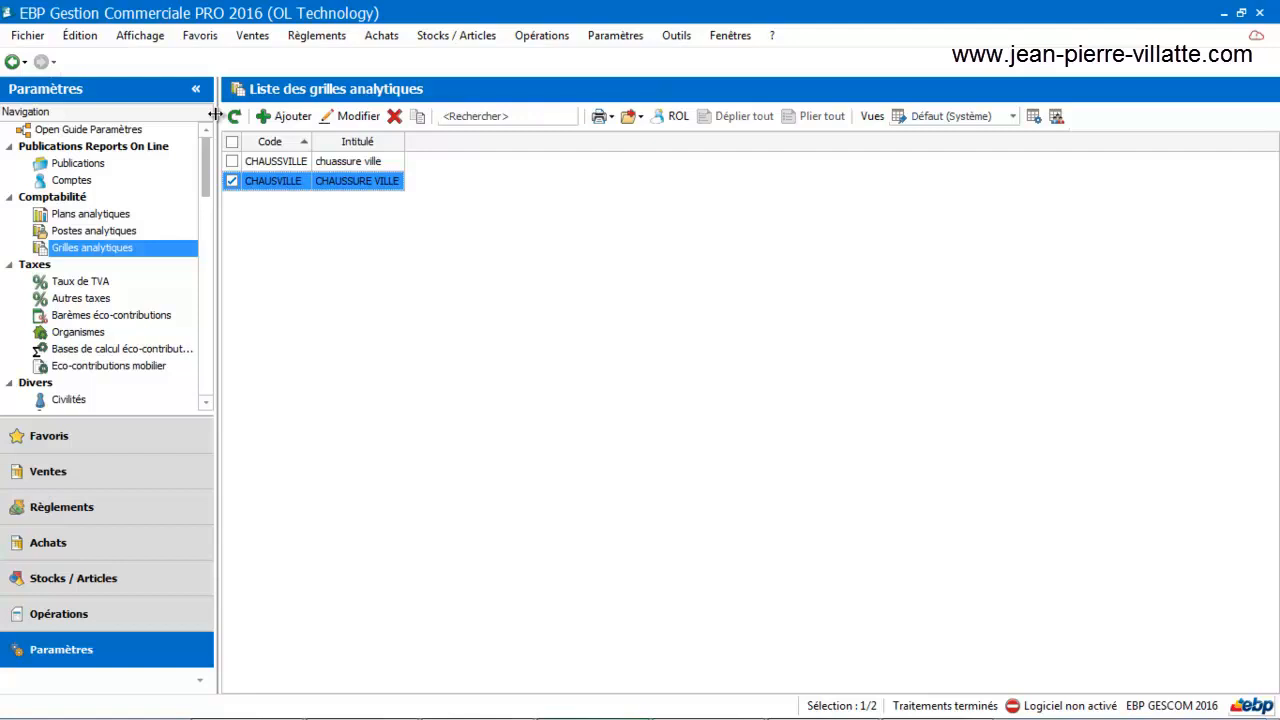
Step: Review the lists of analytic grids and analytic posts
click(196, 250)
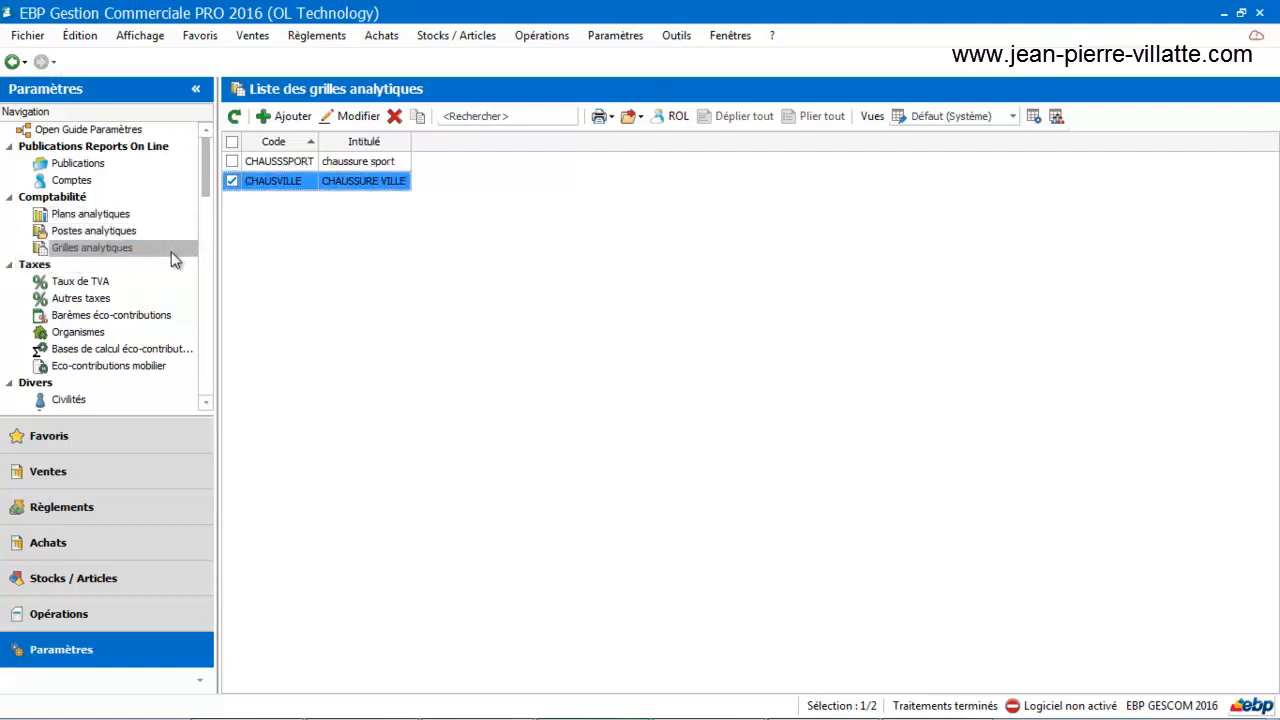
click(92, 233)
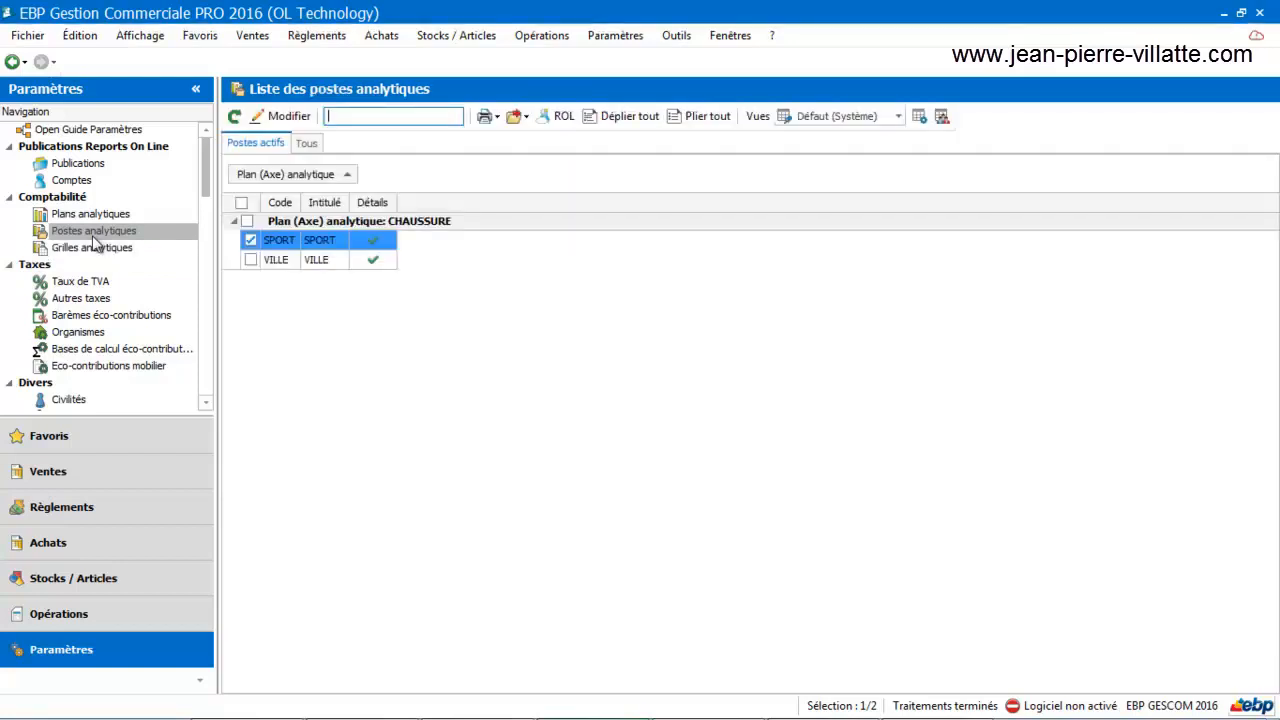
click(140, 250)
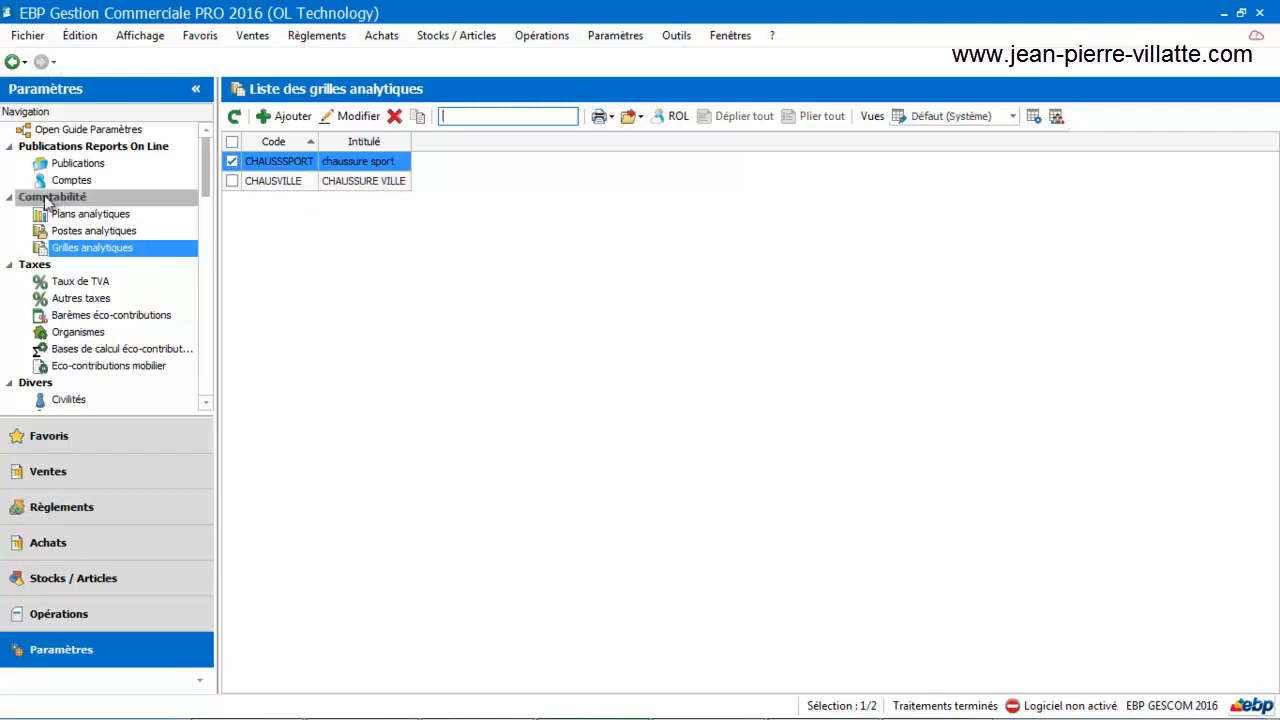
click(92, 233)
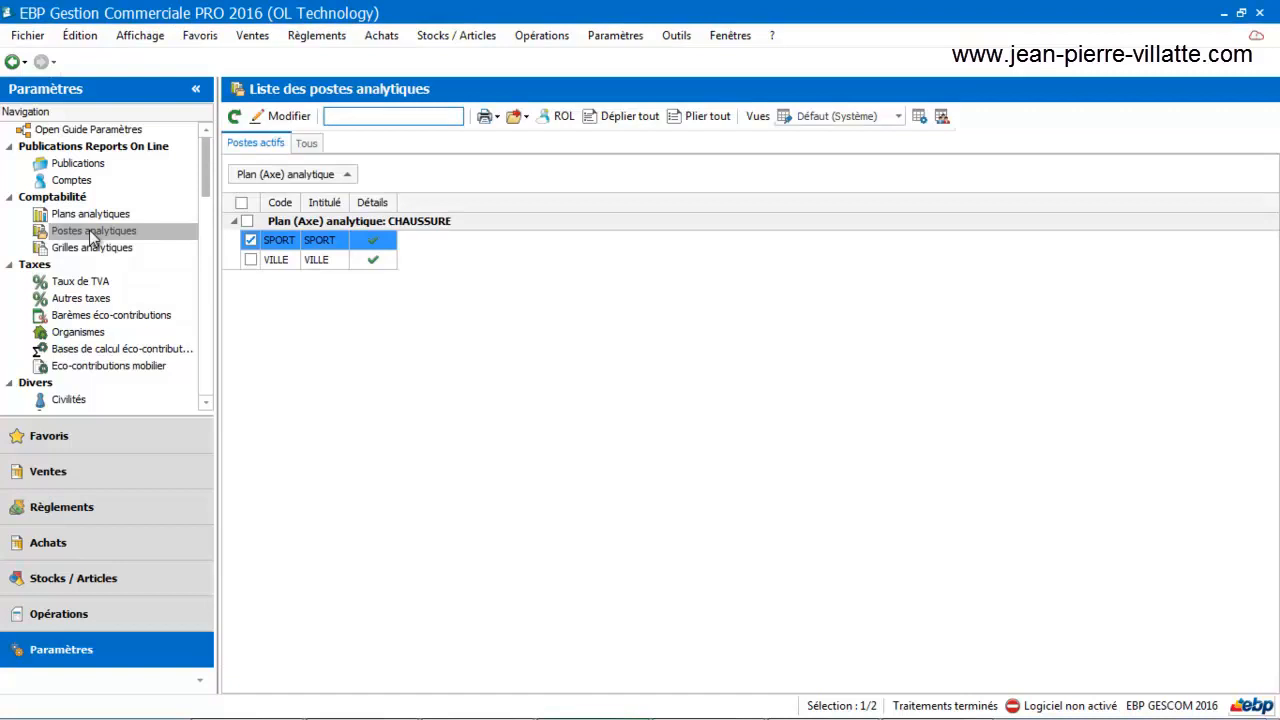
Step: Review the list of analytic grids, inspect the CHAUSSSPORT grid's distribution, and close the grid
click(93, 250)
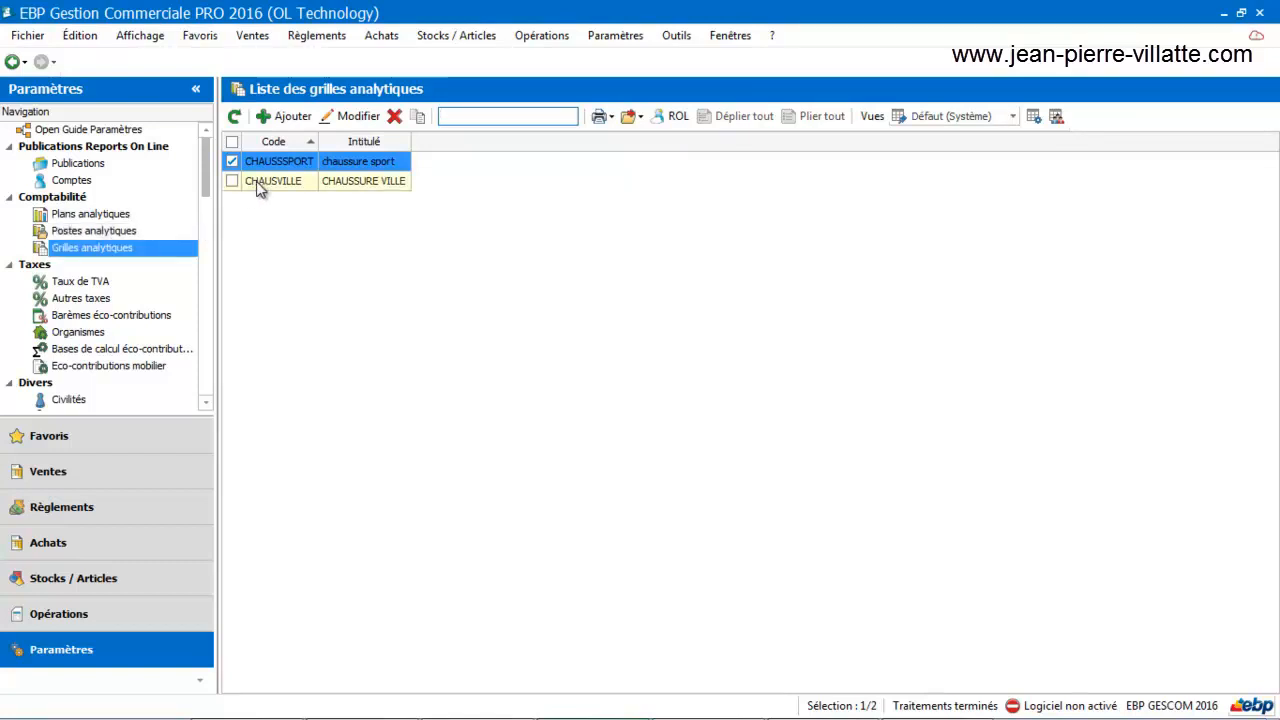
click(123, 246)
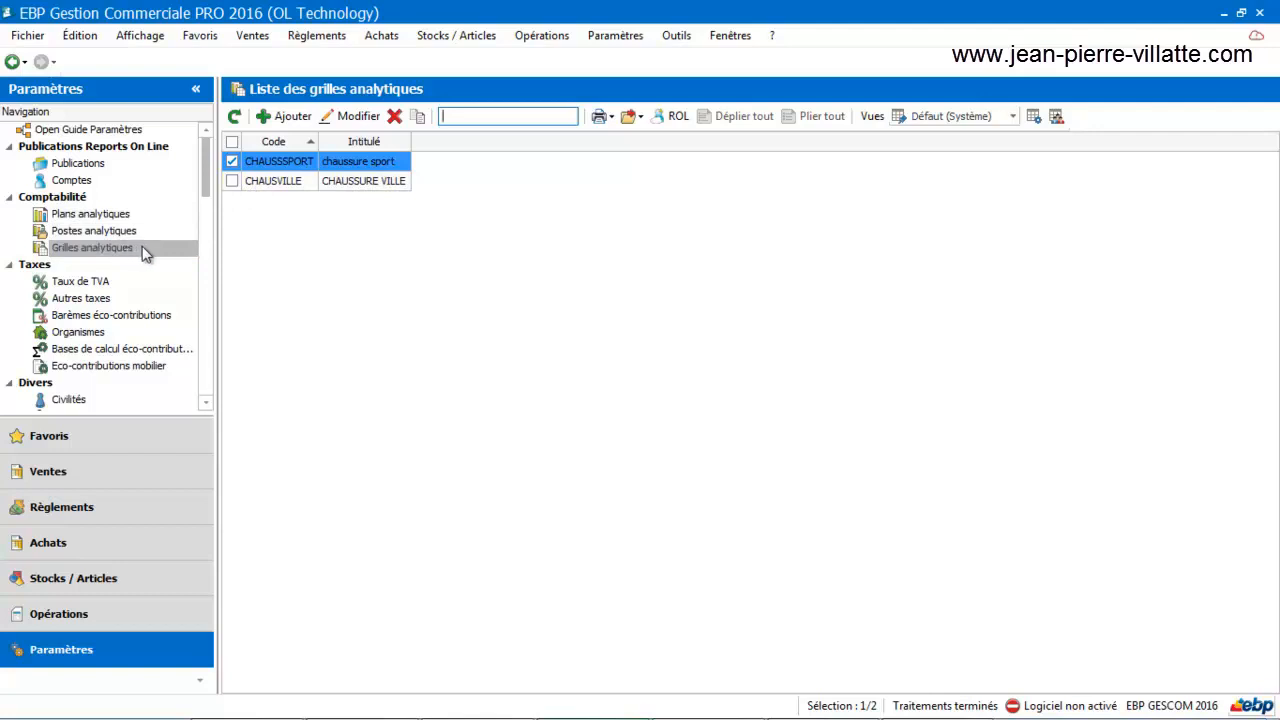
click(125, 251)
double_click(285, 161)
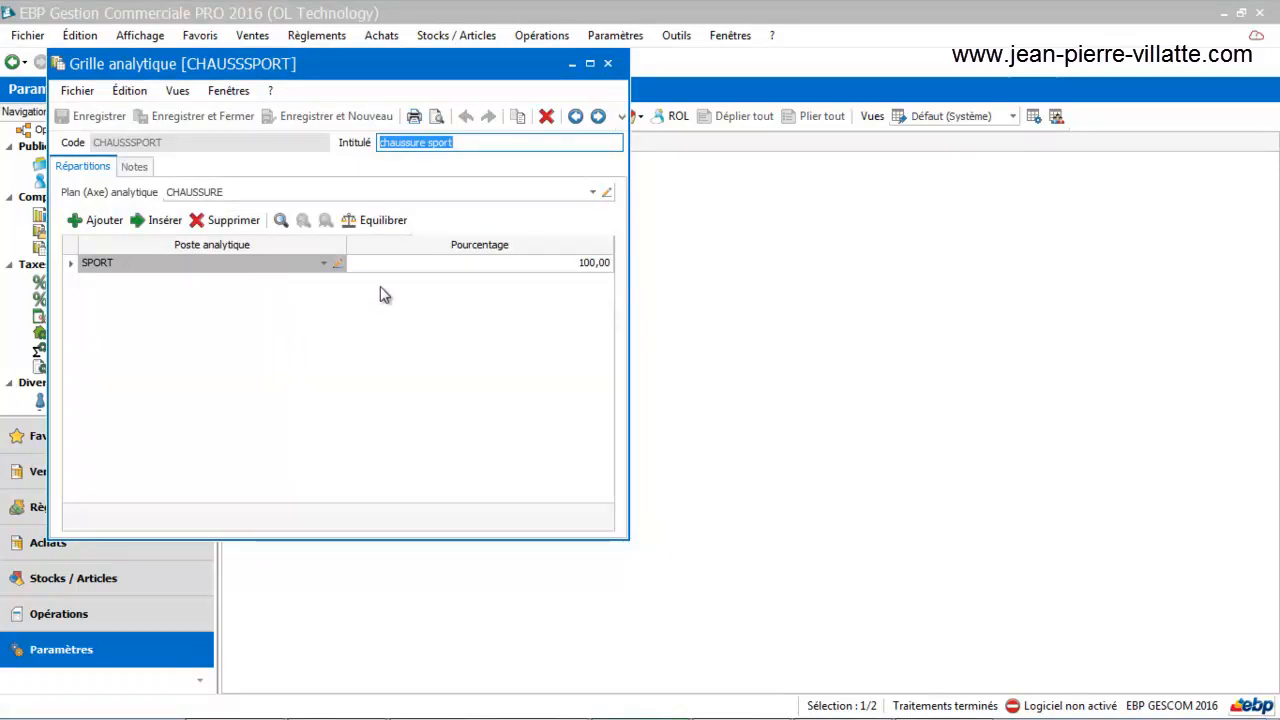
click(608, 64)
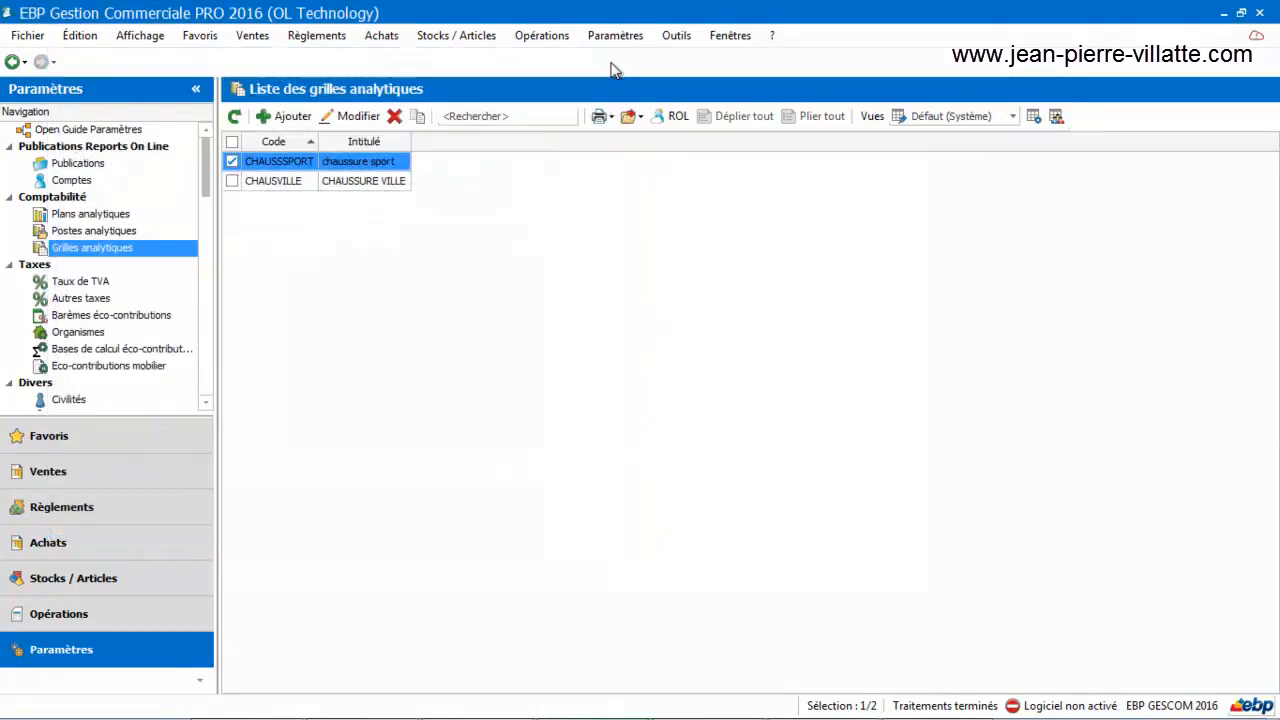
click(124, 253)
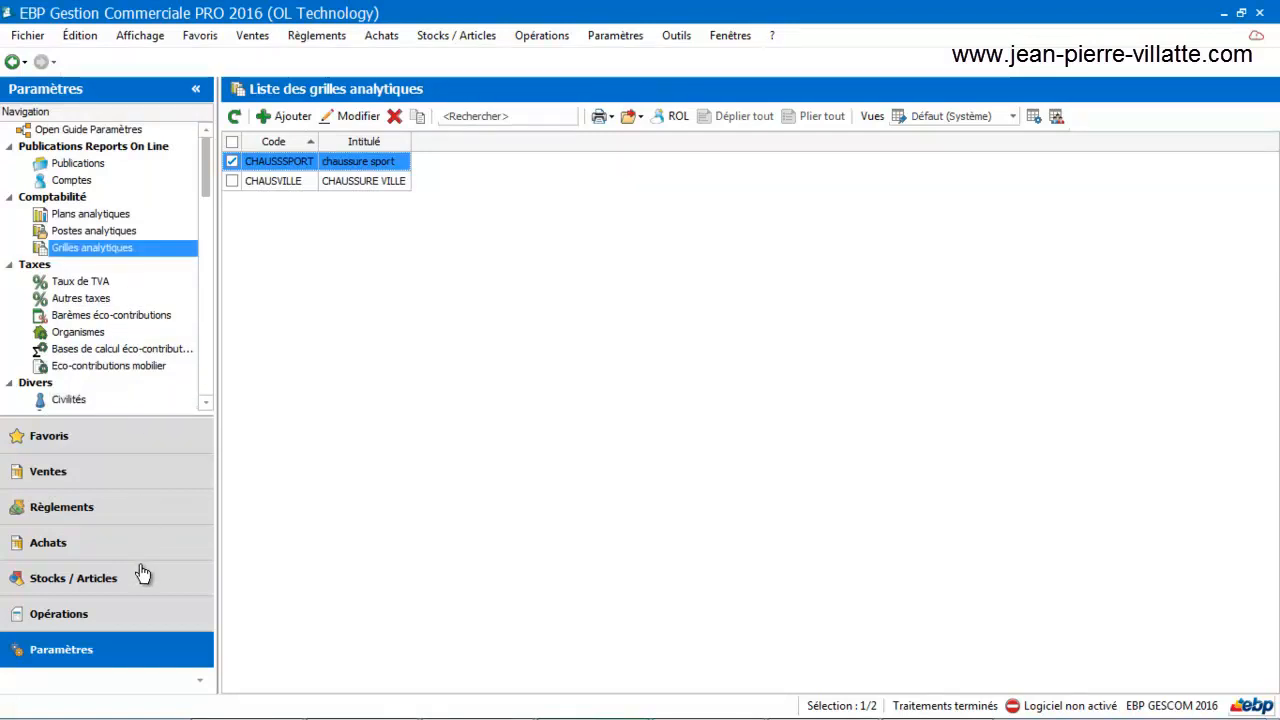
Step: Create a new quote in the sales documents
click(89, 473)
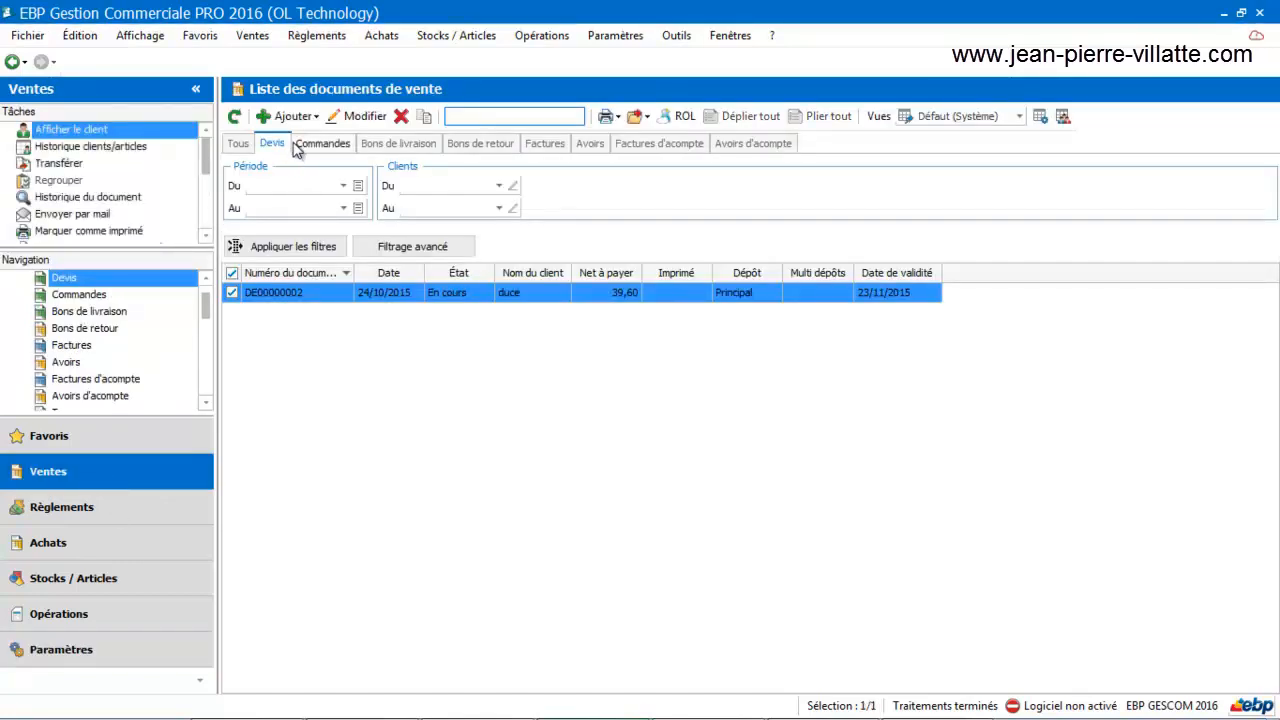
click(290, 117)
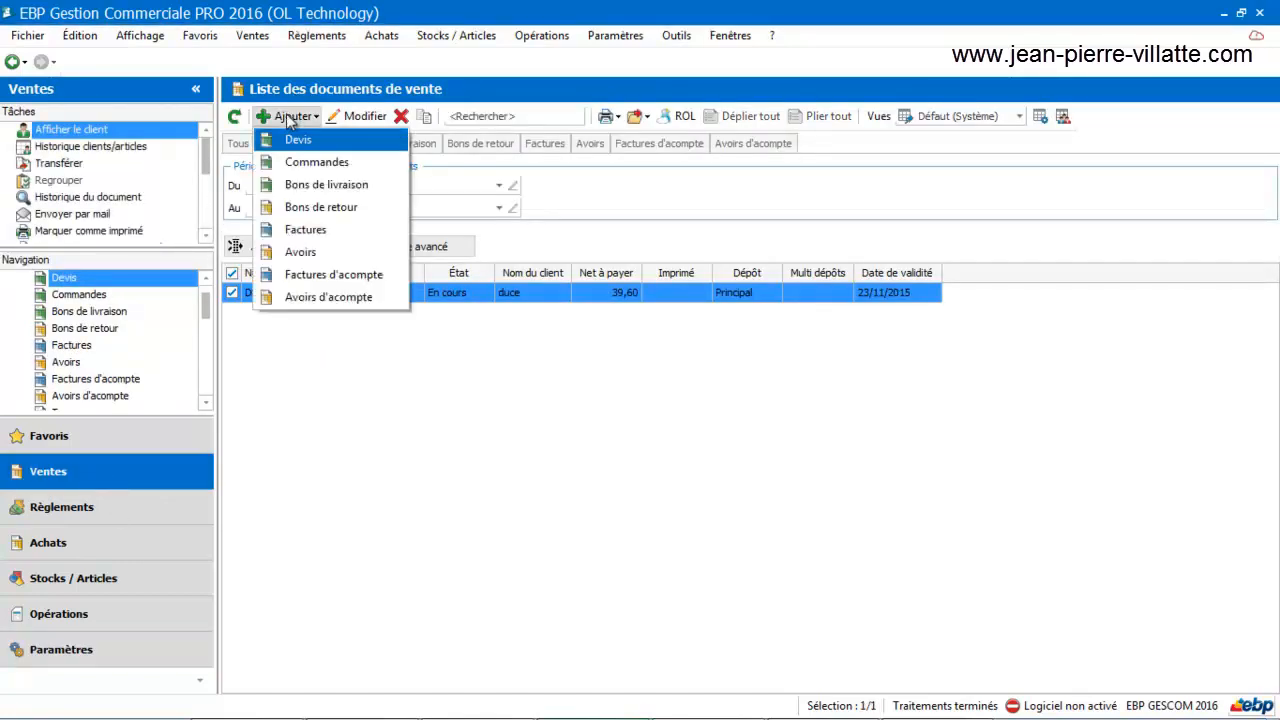
click(298, 141)
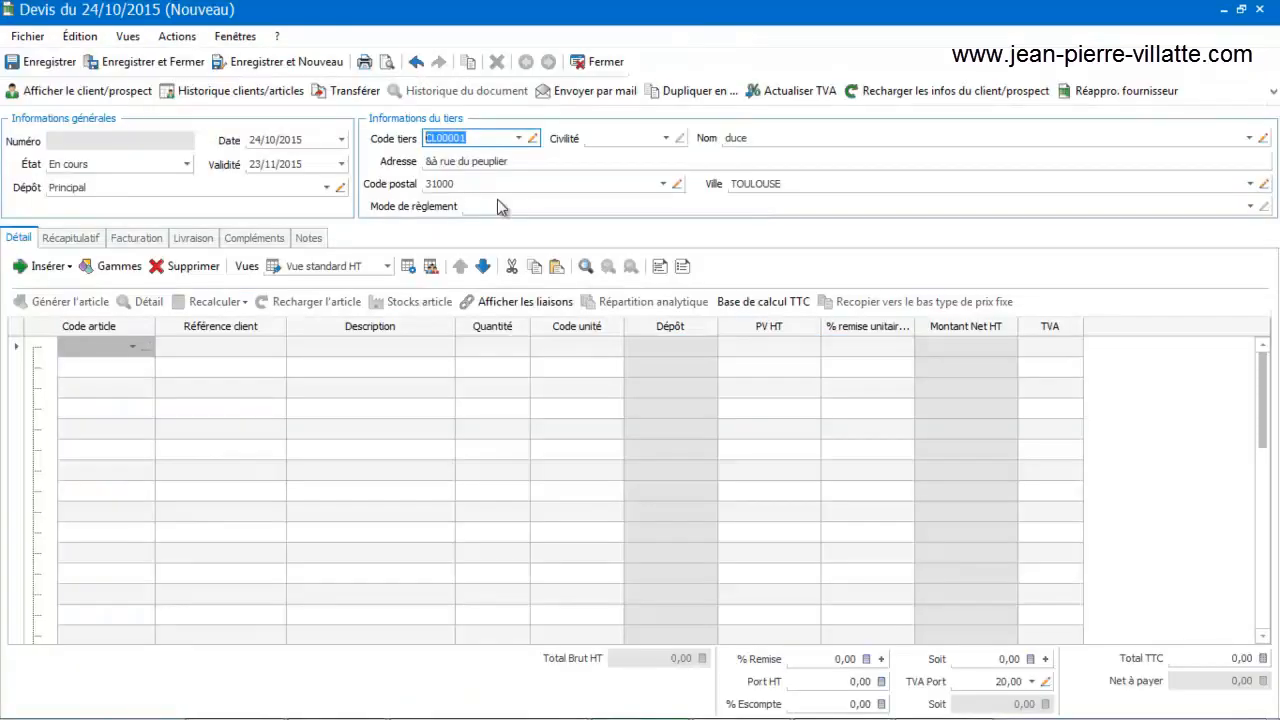
Step: Examine the analytic grid choices in the management settings of the quote's customer record, and close the record
click(538, 140)
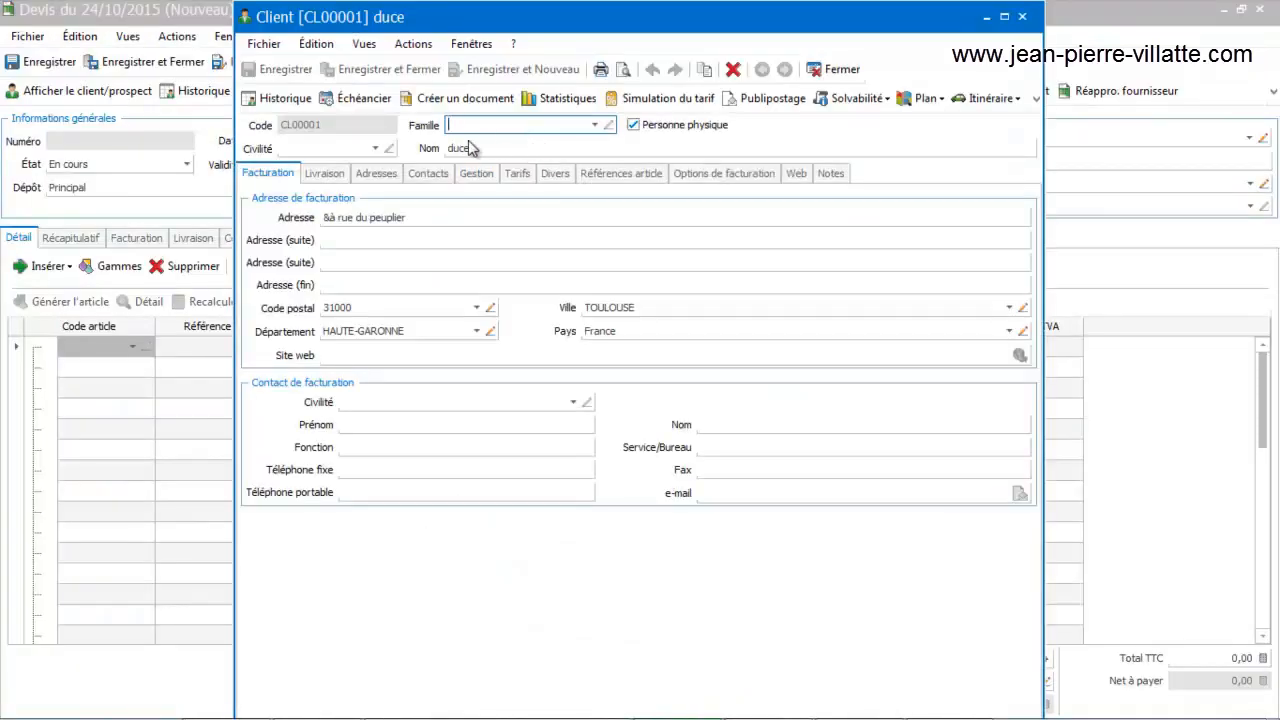
click(466, 178)
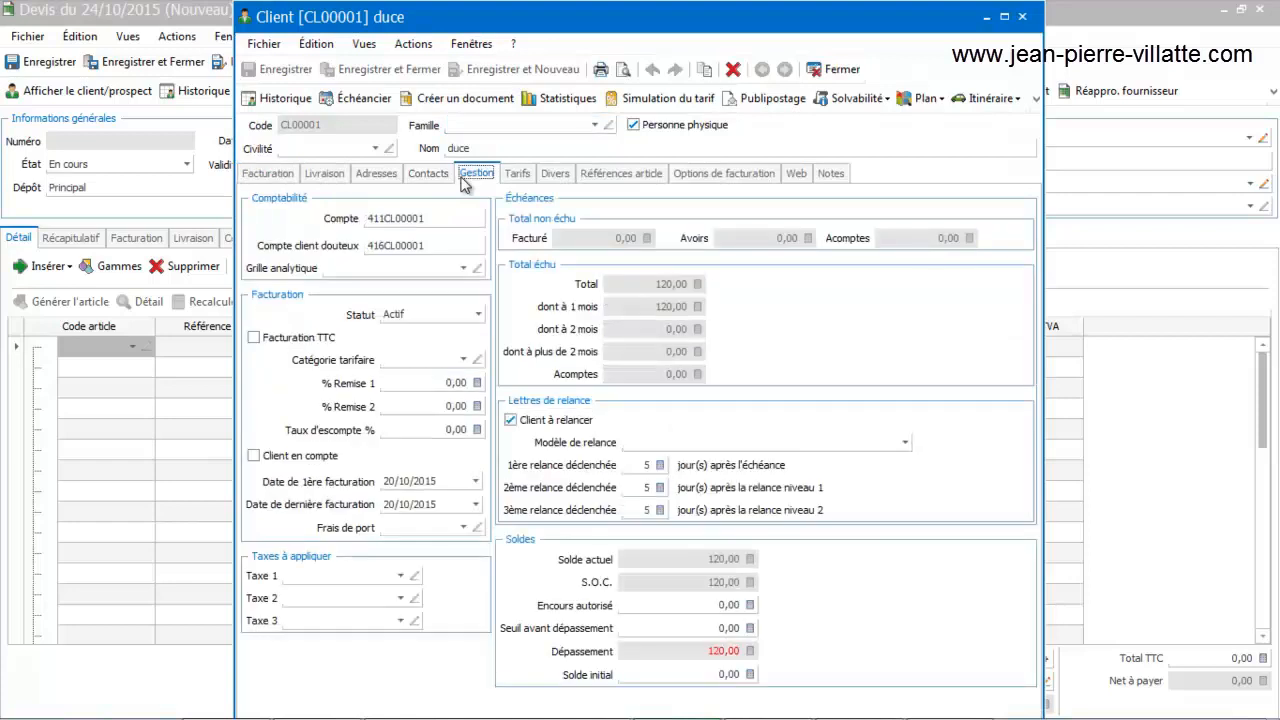
click(464, 268)
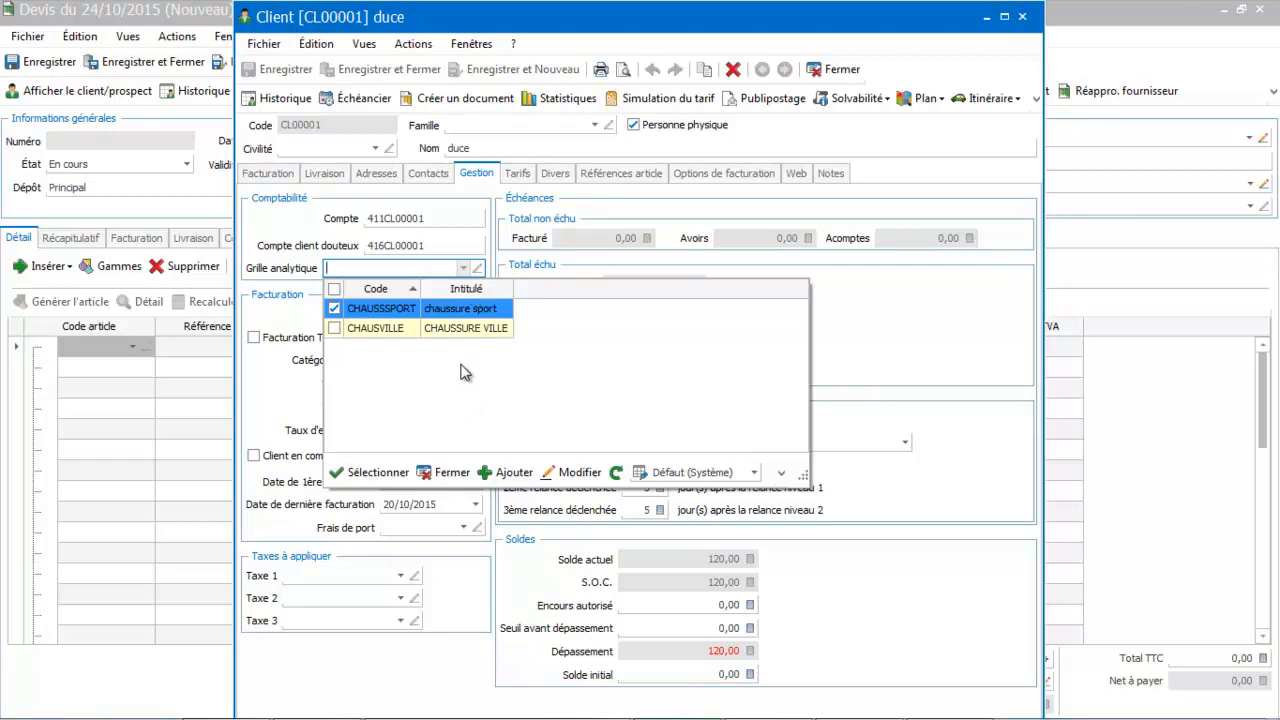
click(445, 472)
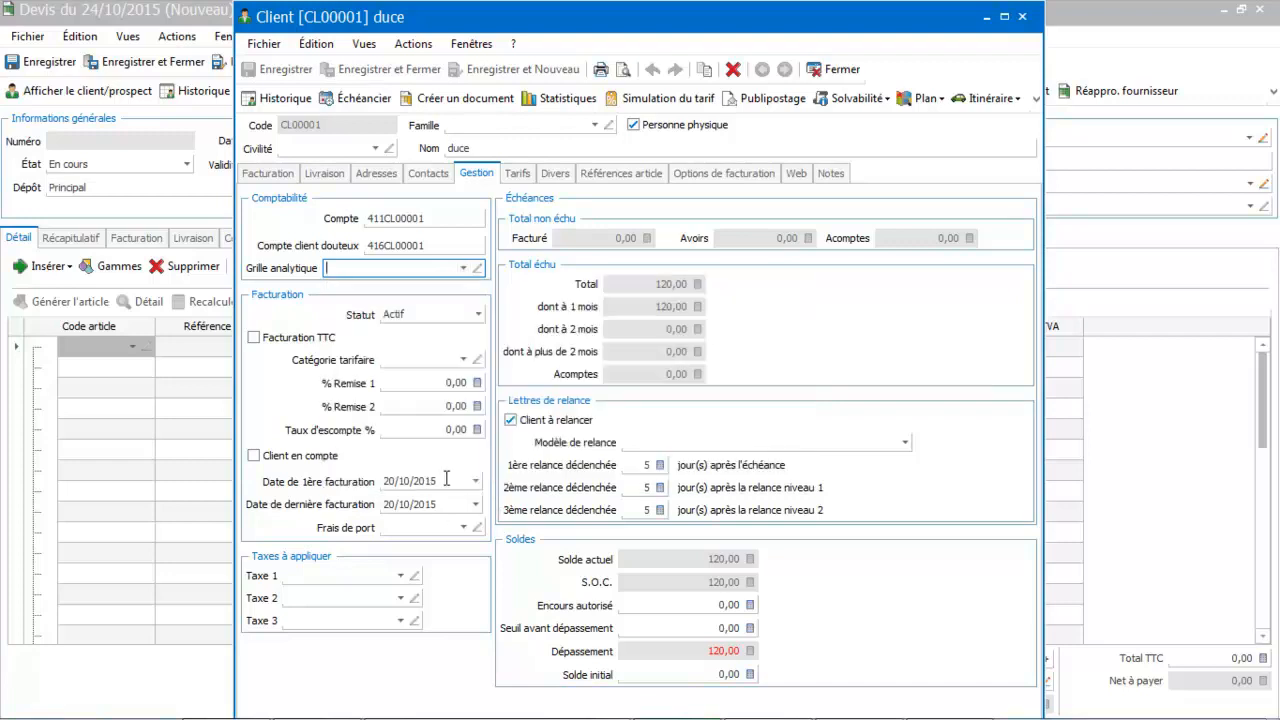
click(836, 69)
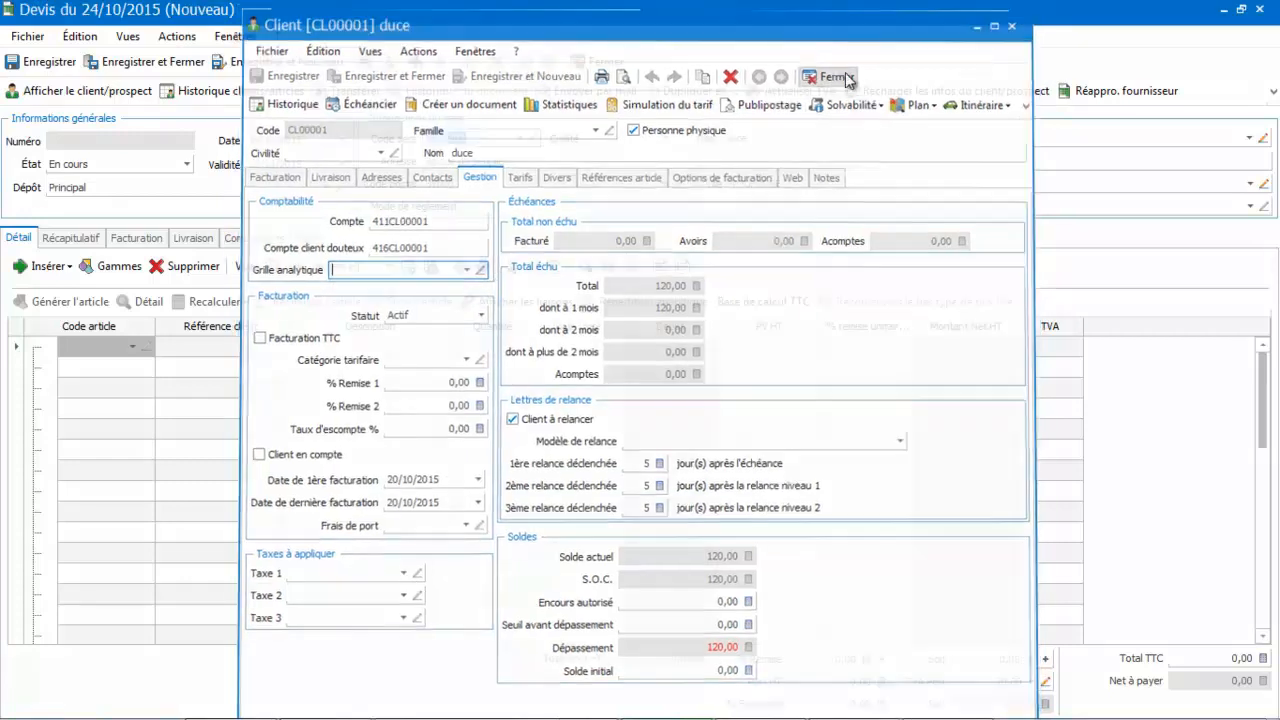
Step: Add article AR00003 to the quote and assign the CHAUSVILLE analytic grid in its accounting settings, saving and closing the article record
click(135, 347)
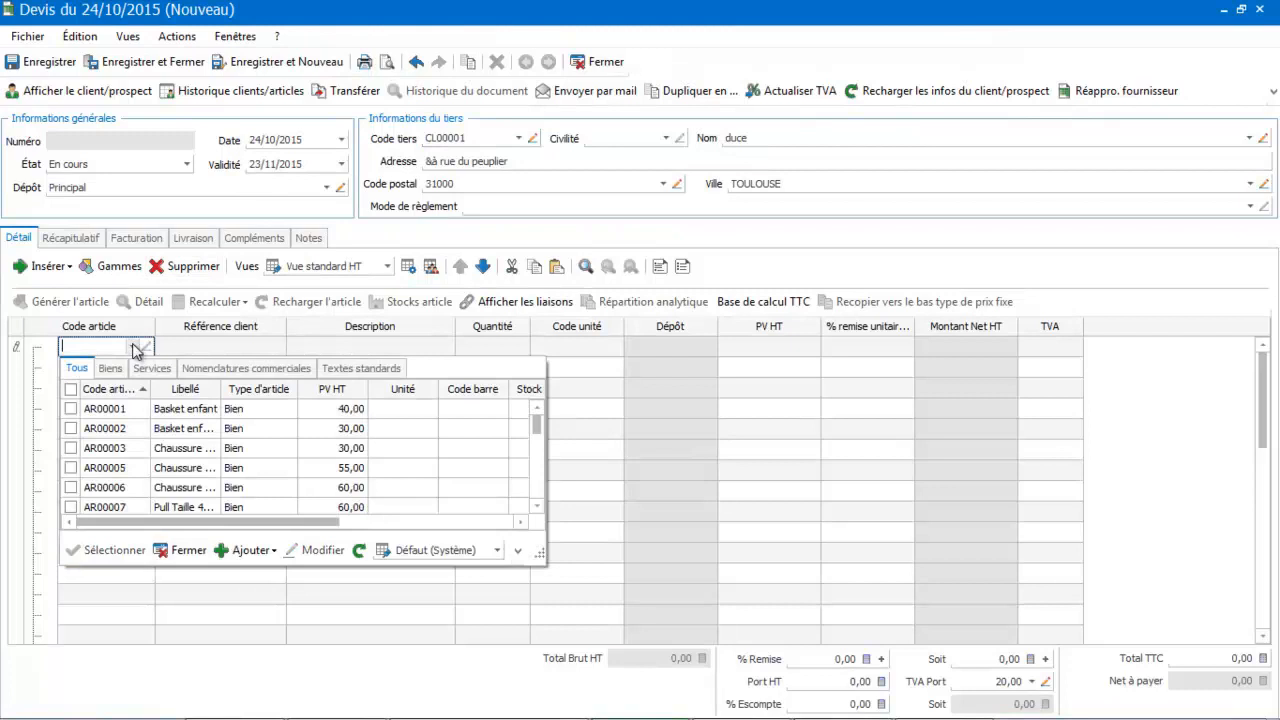
click(130, 448)
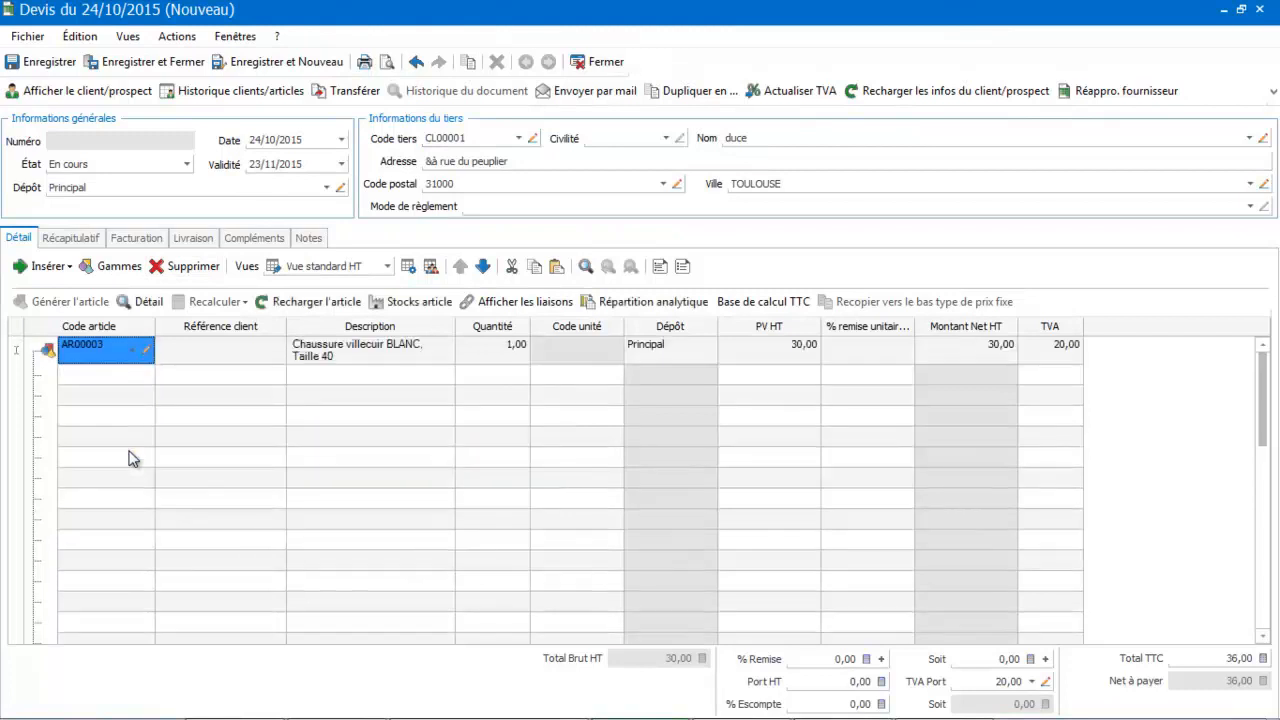
click(147, 349)
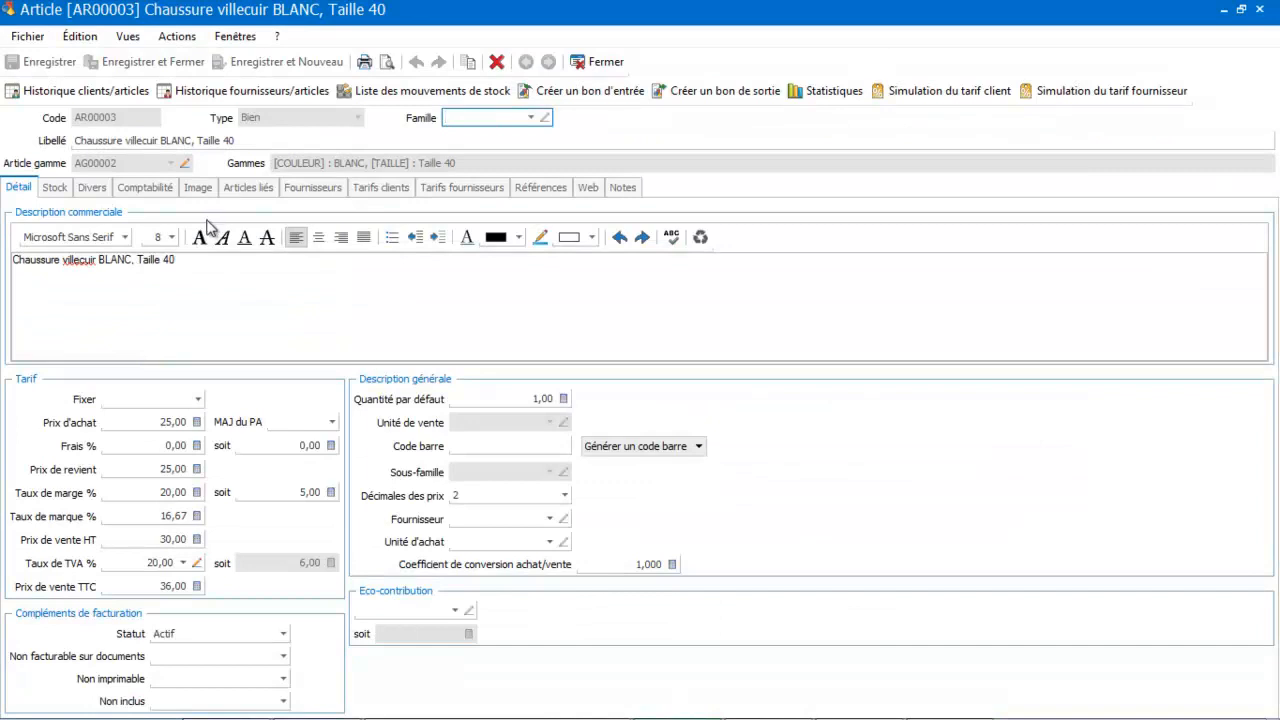
click(95, 190)
click(144, 190)
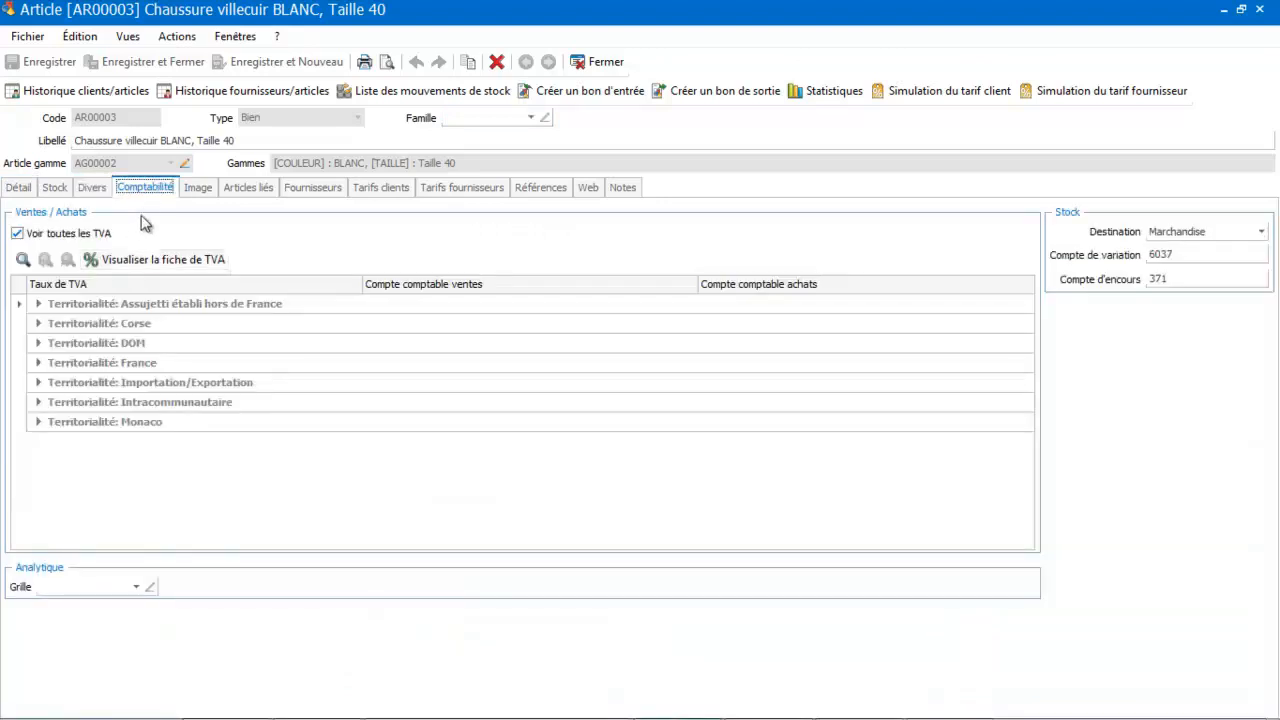
click(137, 588)
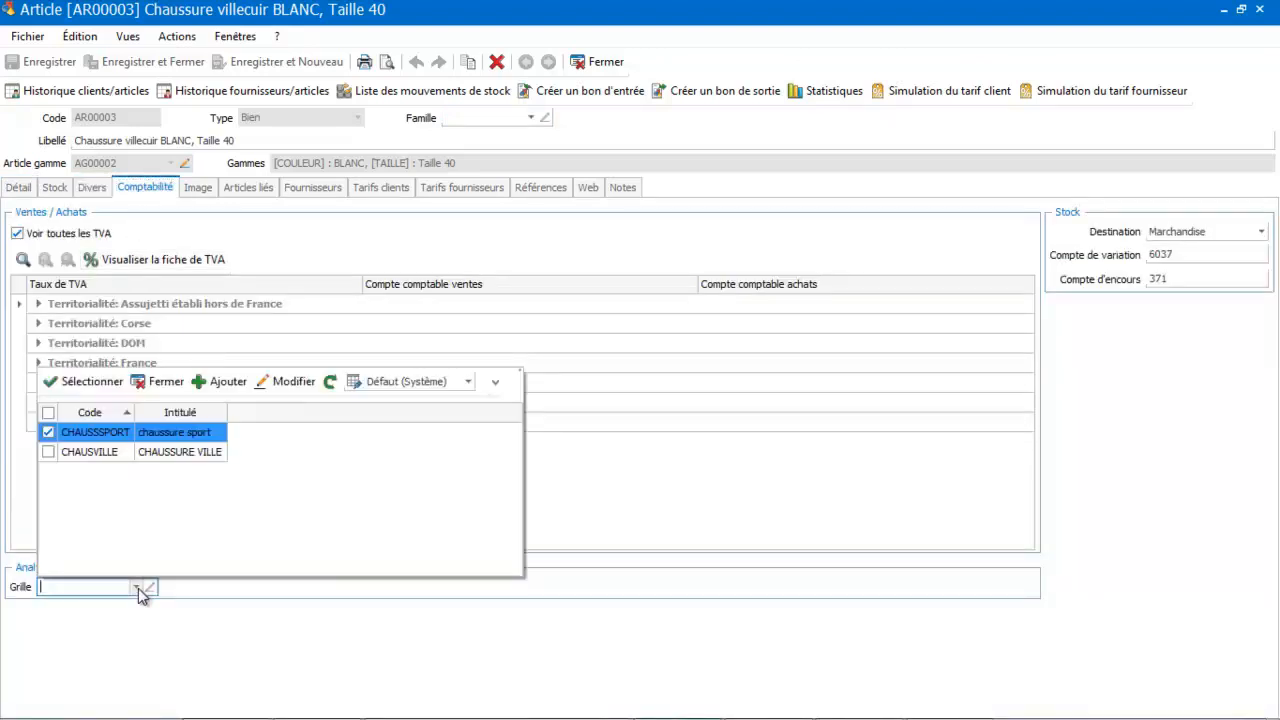
double_click(111, 451)
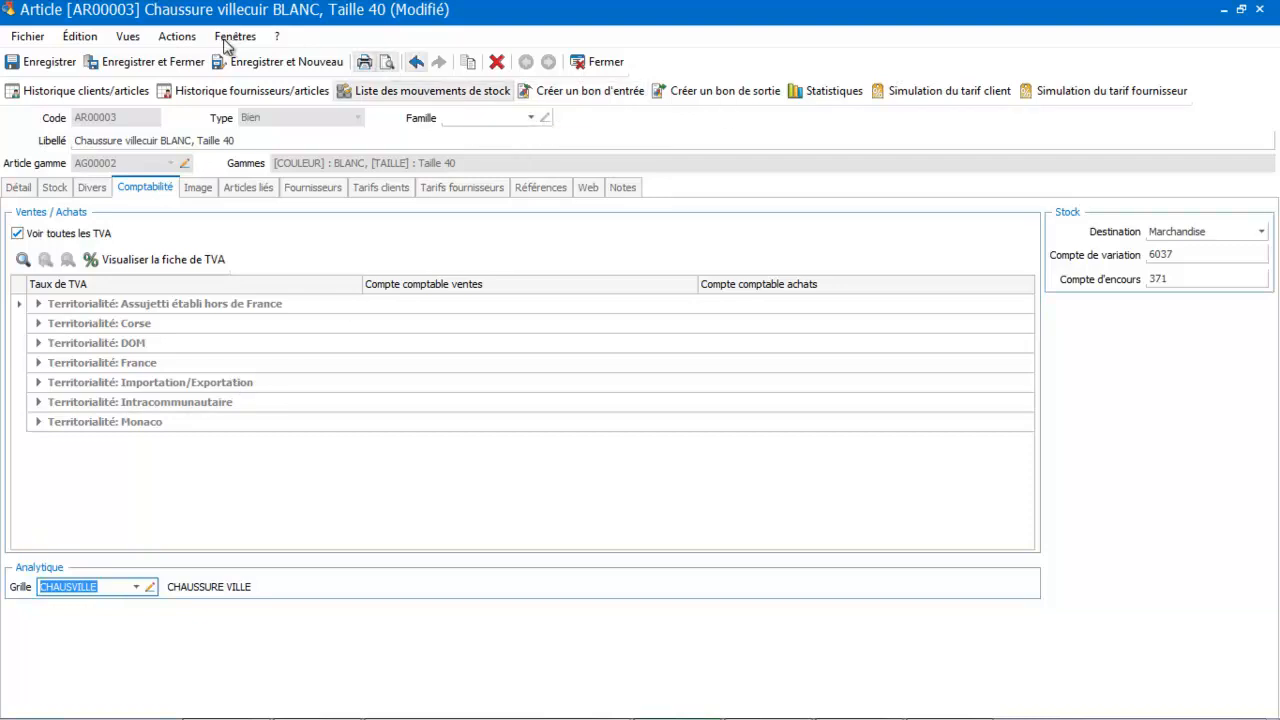
click(183, 64)
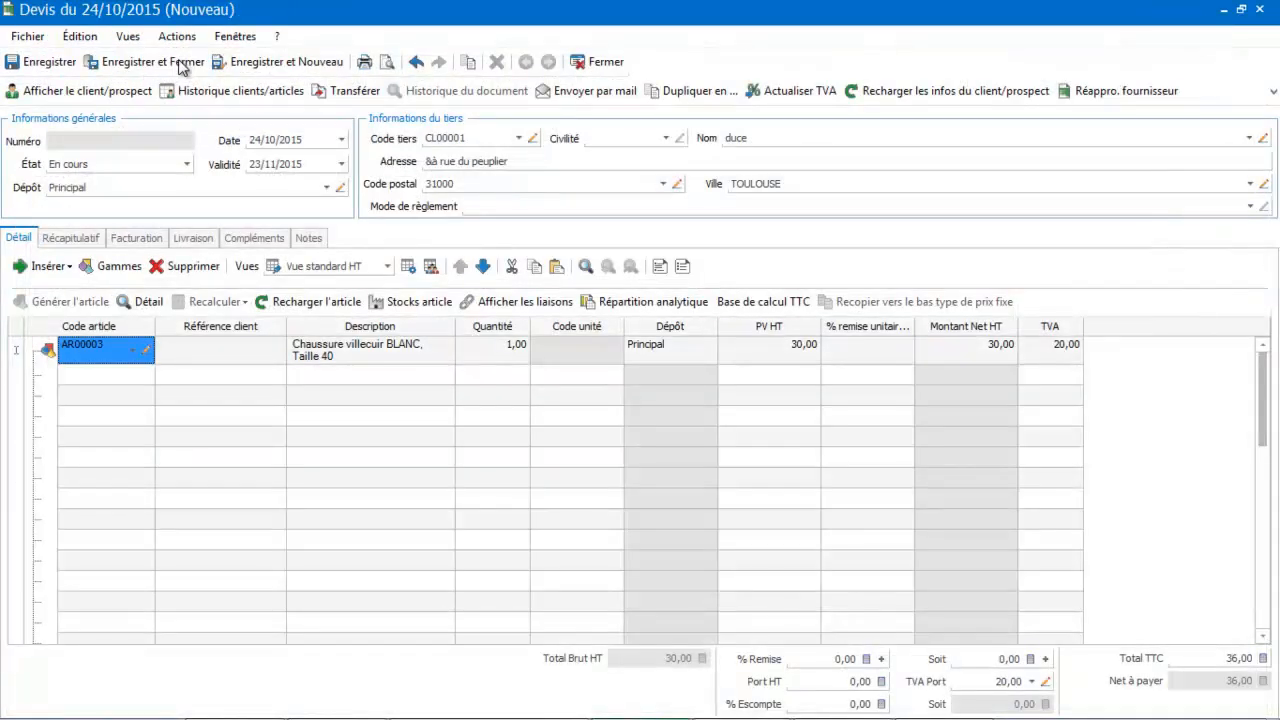
Step: Try allocating the quote line to the VILLE post of the CHAUSSURE plan, delete that allocation, and close the analytic distribution
click(679, 302)
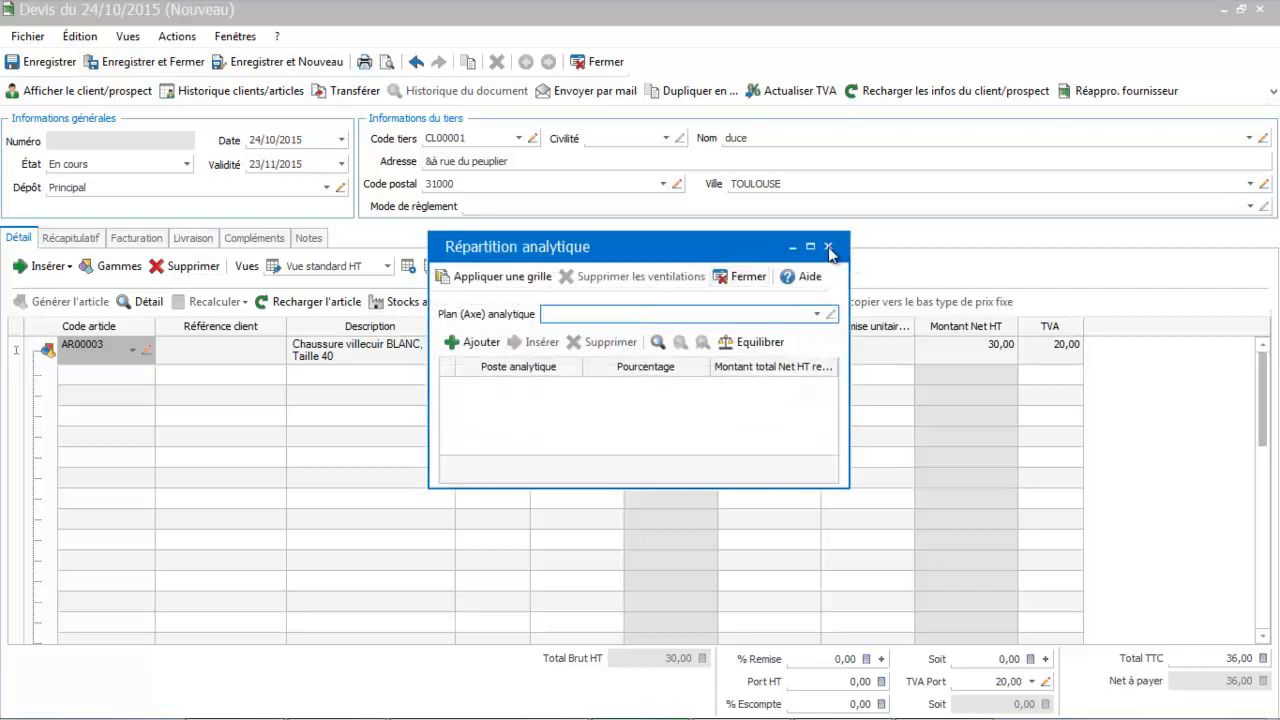
click(828, 249)
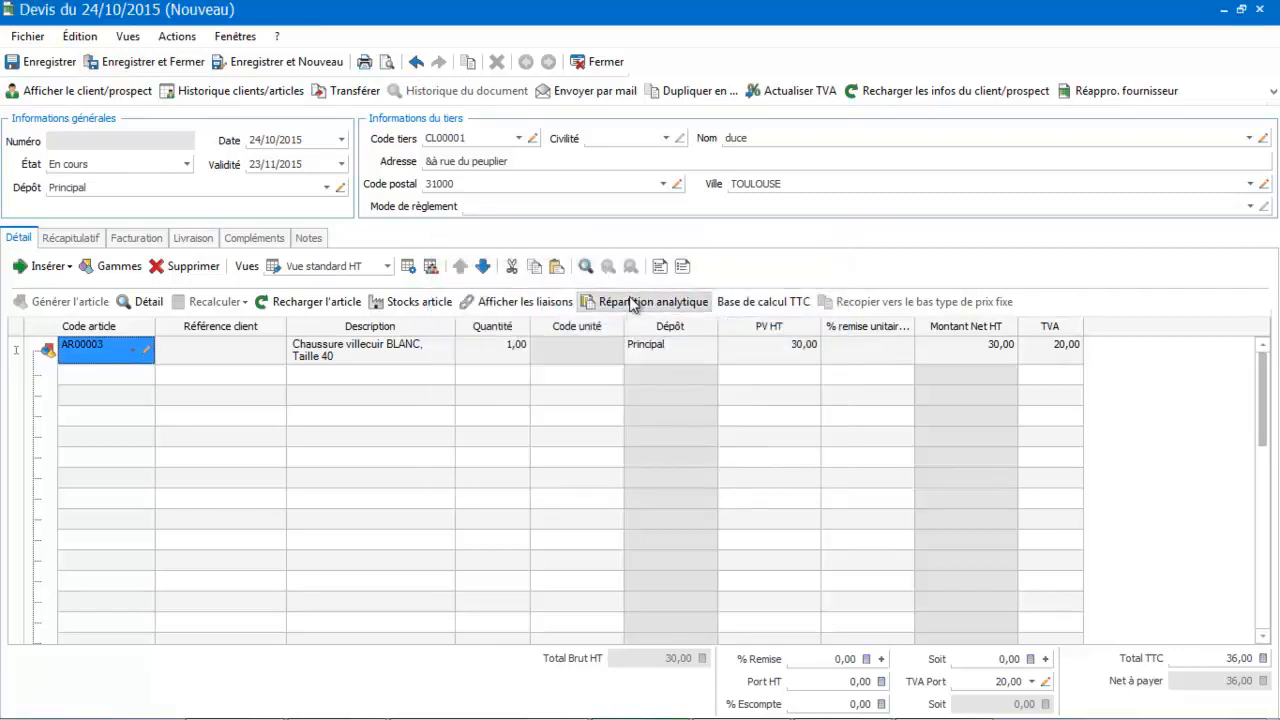
click(631, 300)
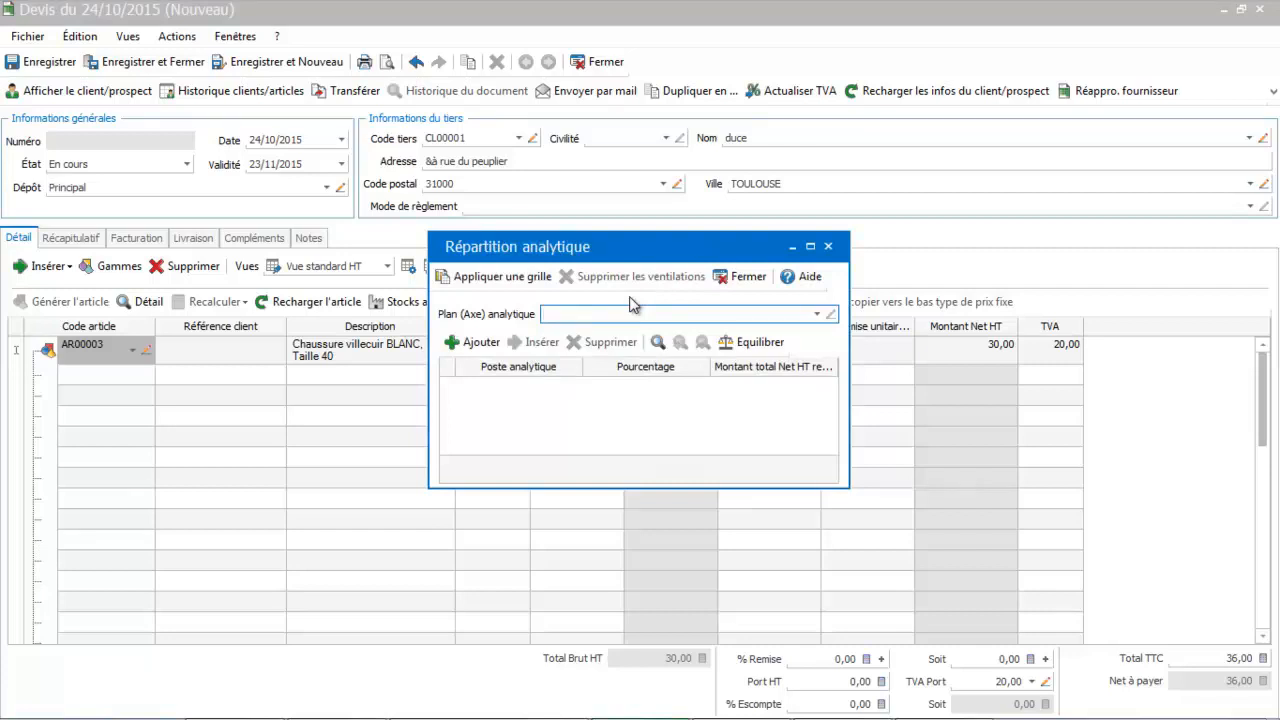
click(817, 315)
click(677, 378)
click(471, 344)
click(561, 386)
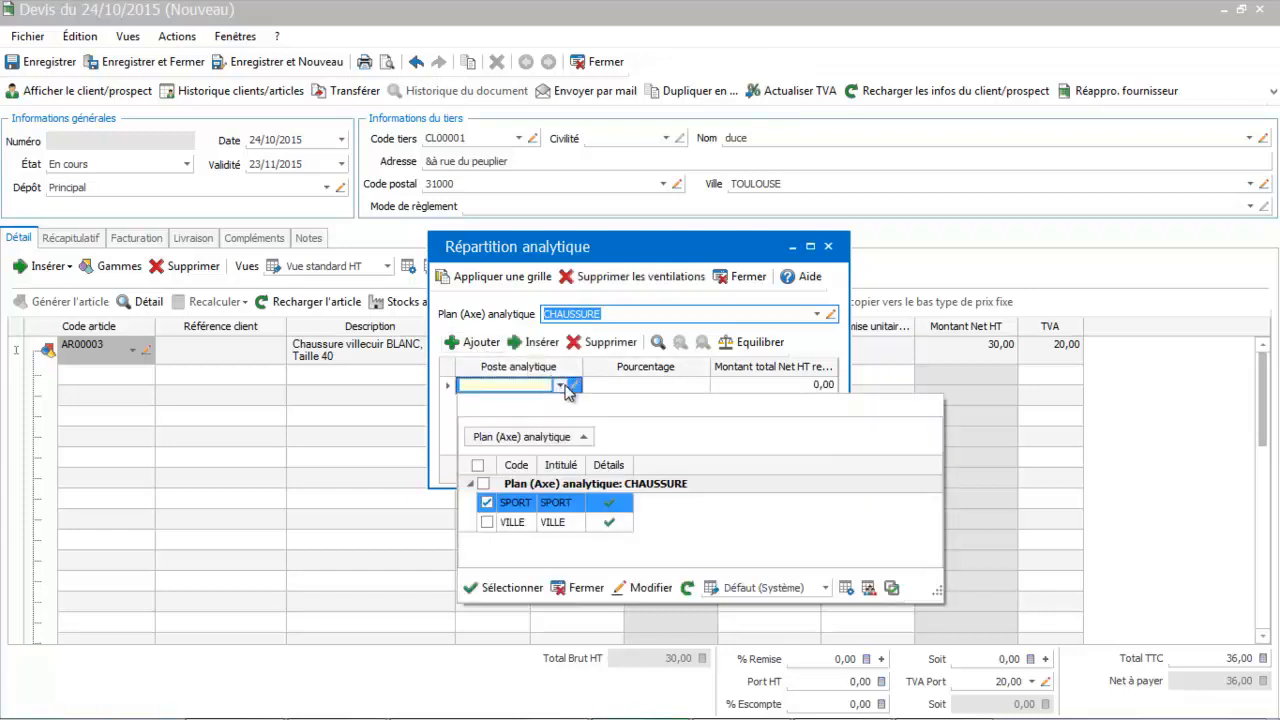
click(517, 519)
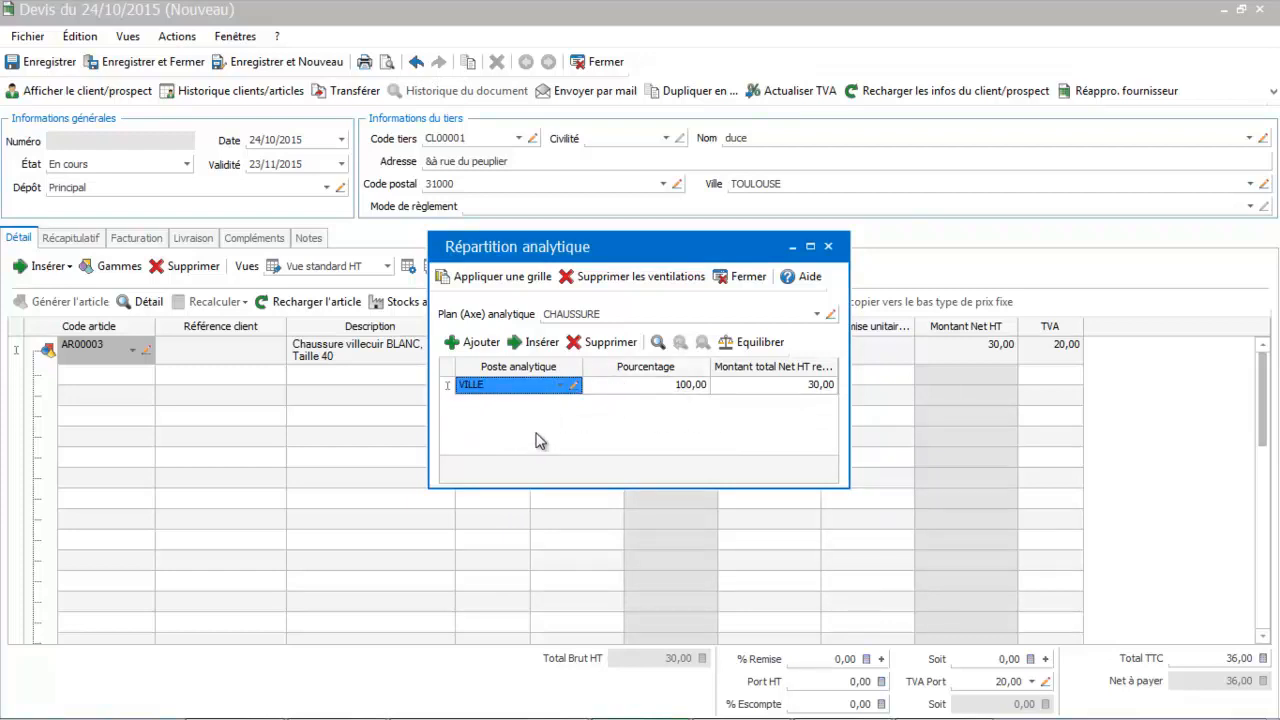
click(604, 342)
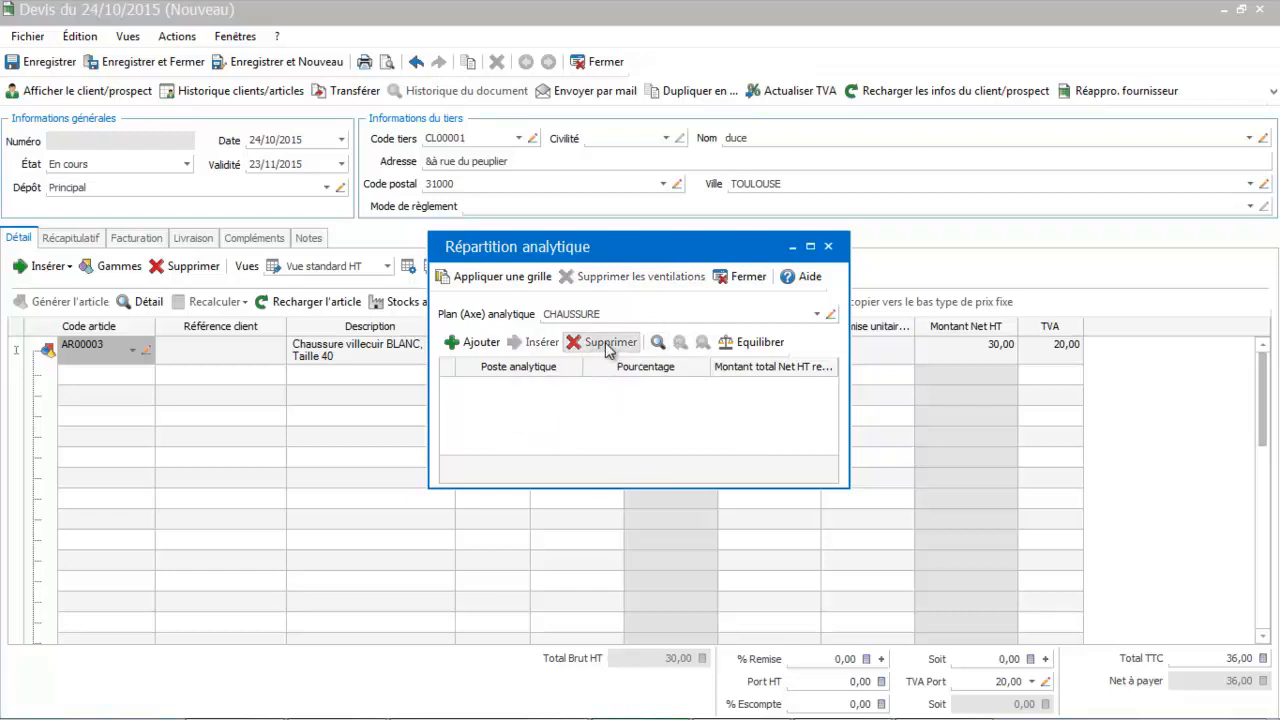
click(743, 277)
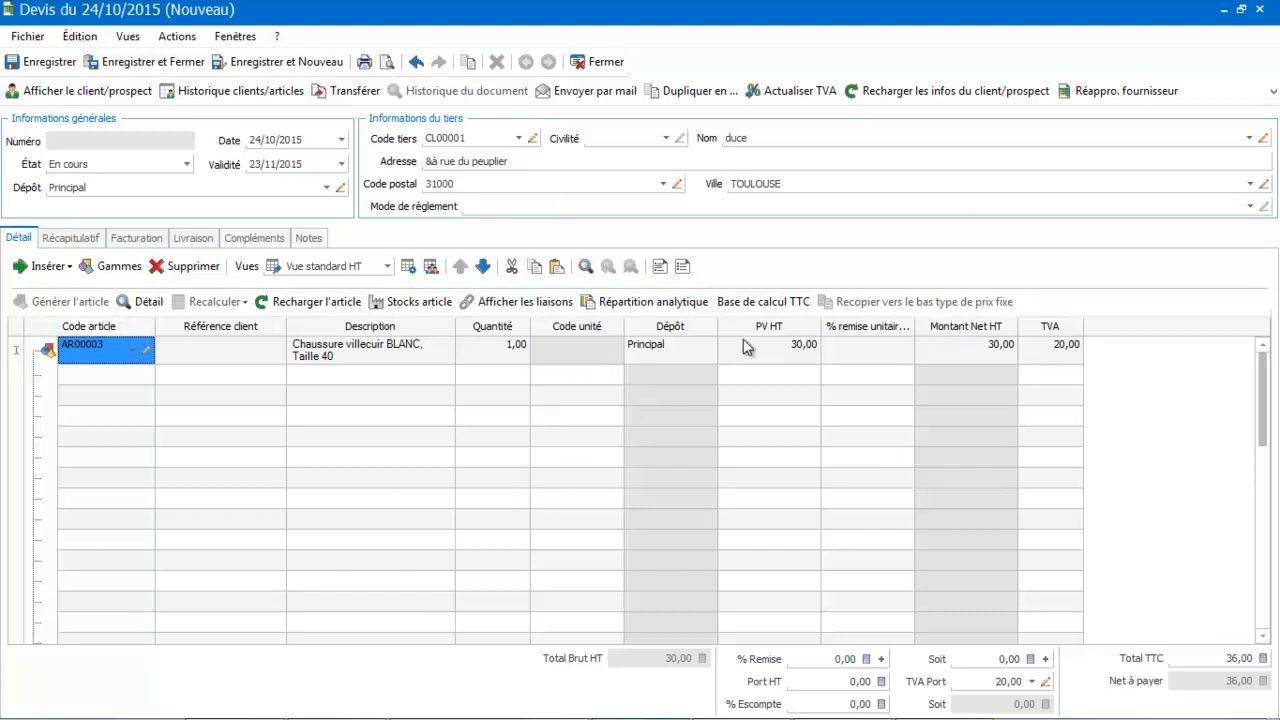
Step: Save and close the new quote
click(166, 62)
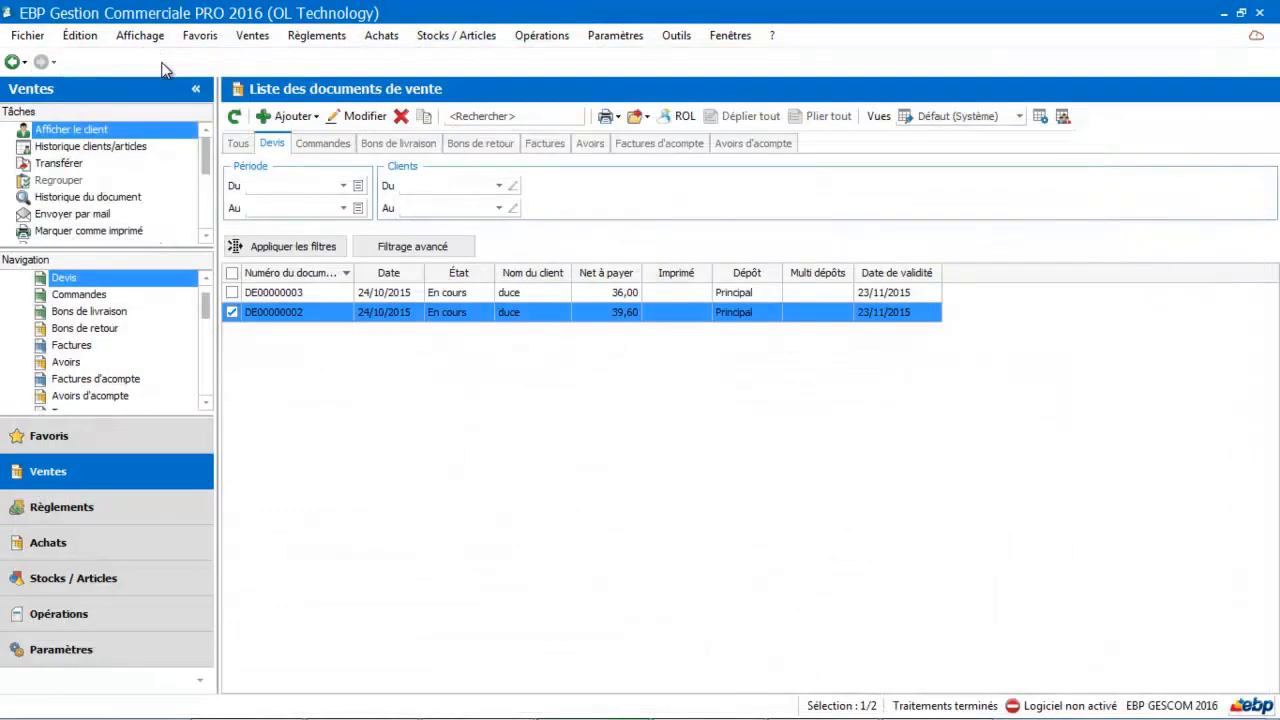